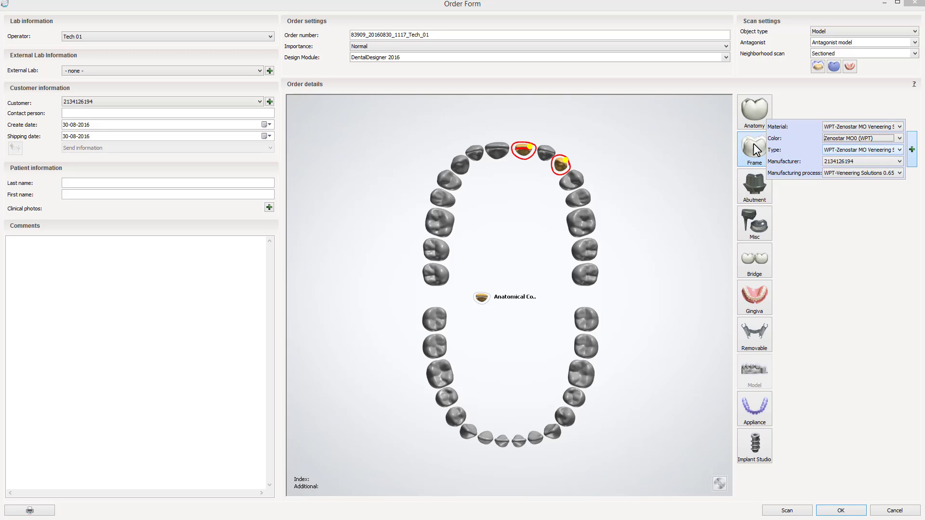
Assign an anatomical pontic frame to upper tooth 22, between the two anatomical copings.
click(546, 153)
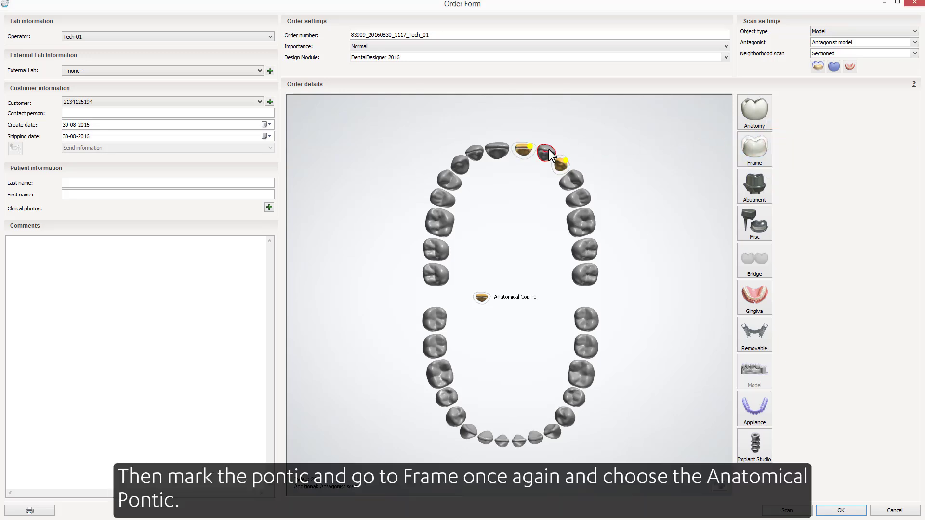
click(750, 154)
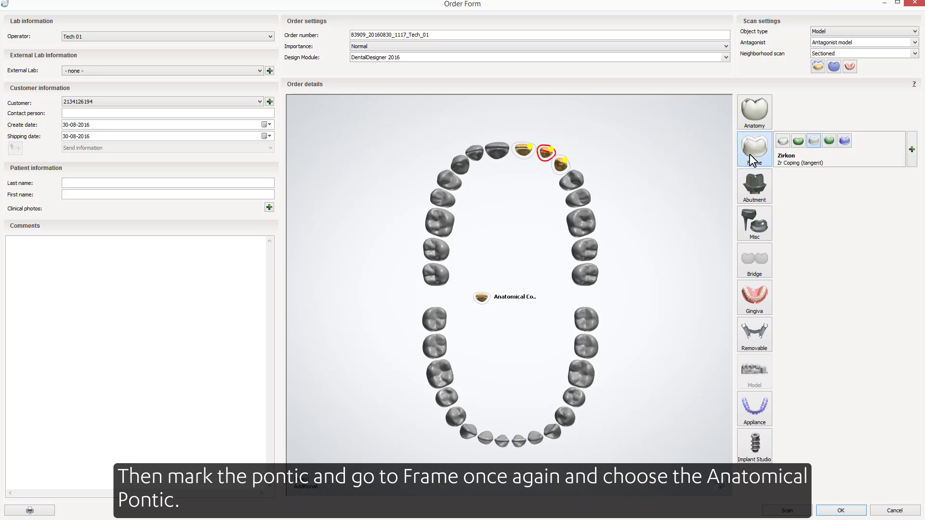
click(829, 140)
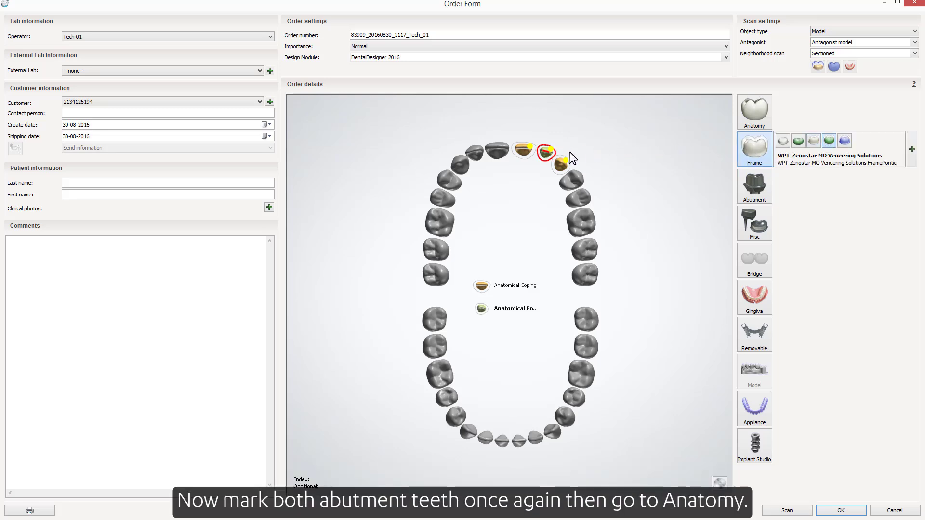
Add crown anatomy to abutment teeth 21 and 23 over their anatomical copings.
click(561, 163)
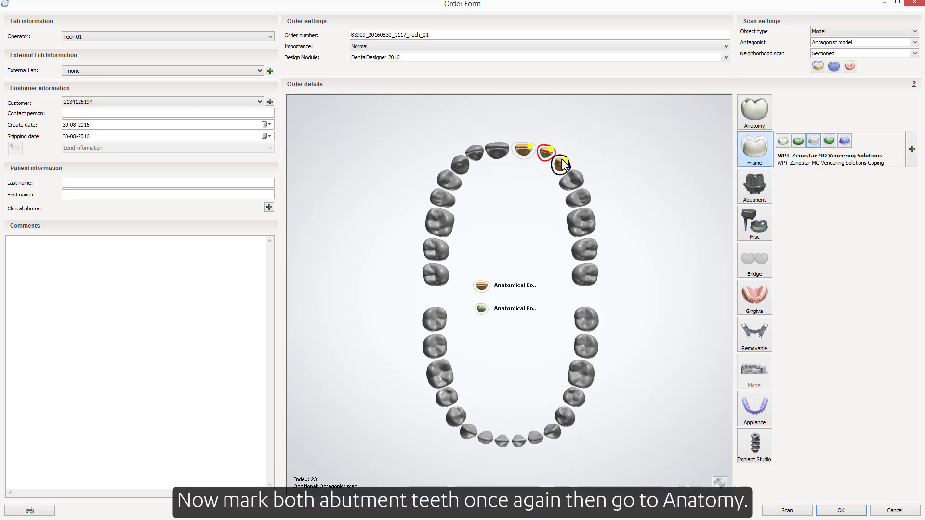
ctrl+click(525, 150)
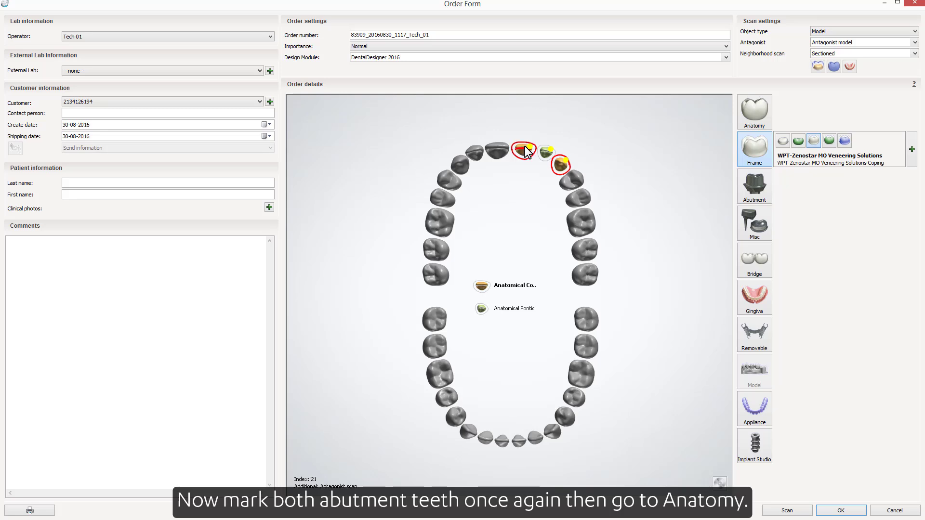
click(748, 113)
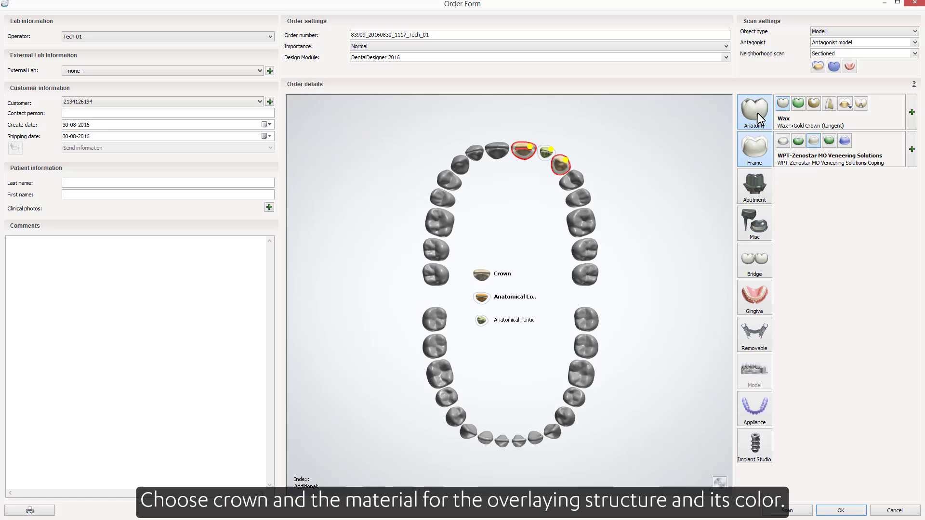
Set the crowns' anatomy material to WPT-IPS e.max CAD Veneering Solutions and the color to HT A1 (WPT).
click(910, 110)
click(900, 90)
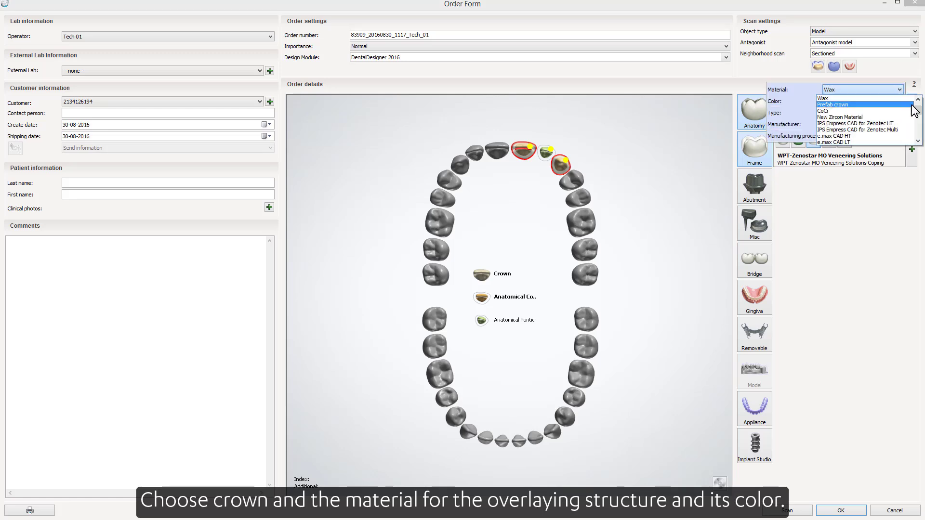
drag(916, 106, 916, 132)
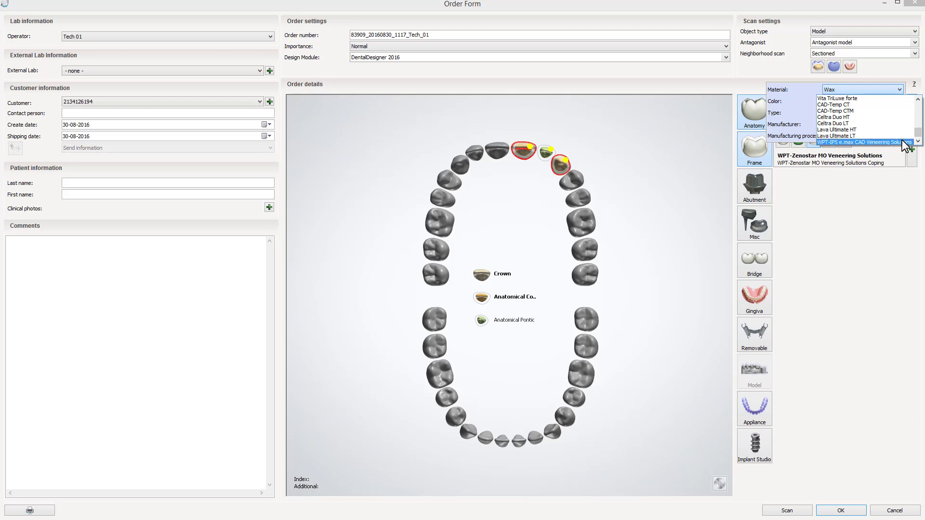
click(858, 142)
click(900, 101)
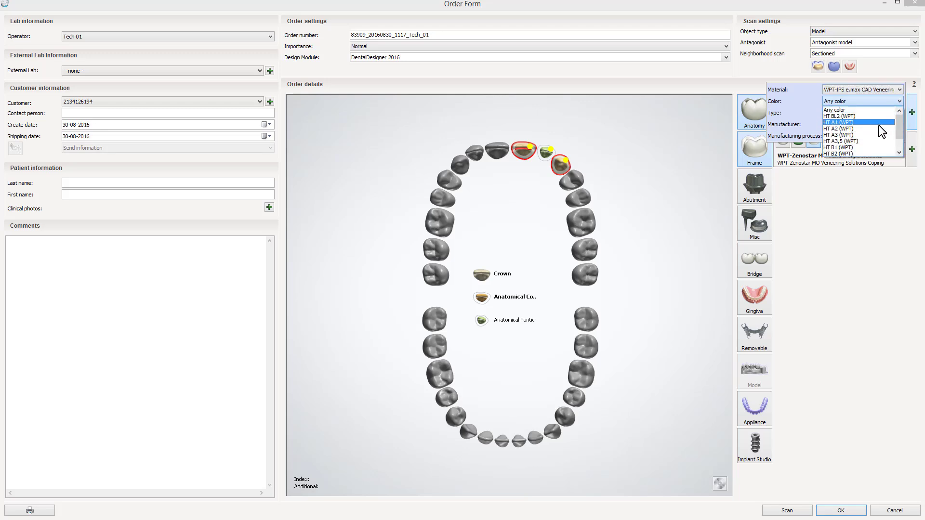
click(879, 126)
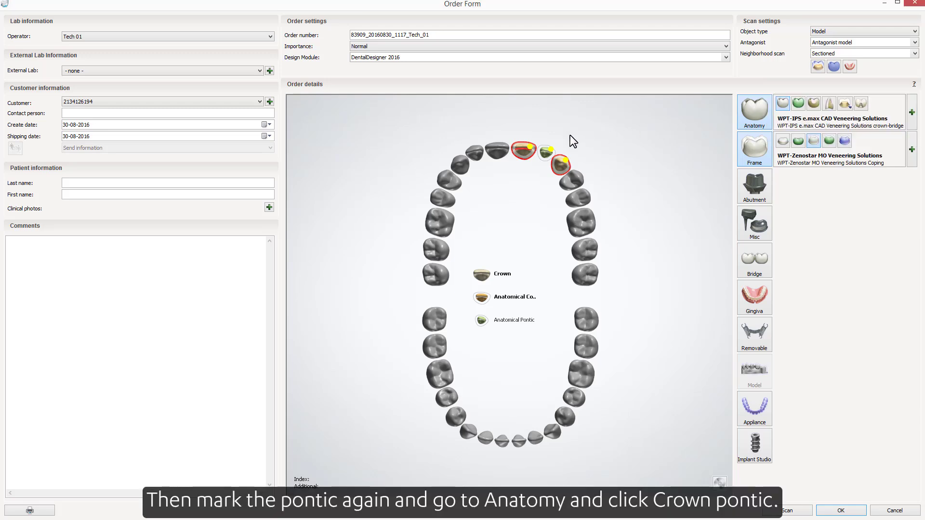
Add a crown pontic anatomy to tooth 22 and set its color to HT A1 (WPT).
click(546, 153)
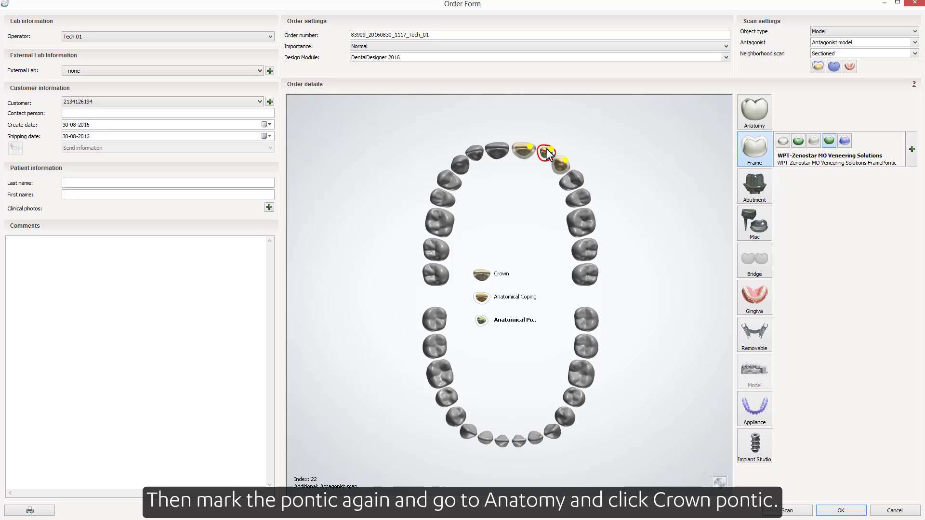
click(750, 116)
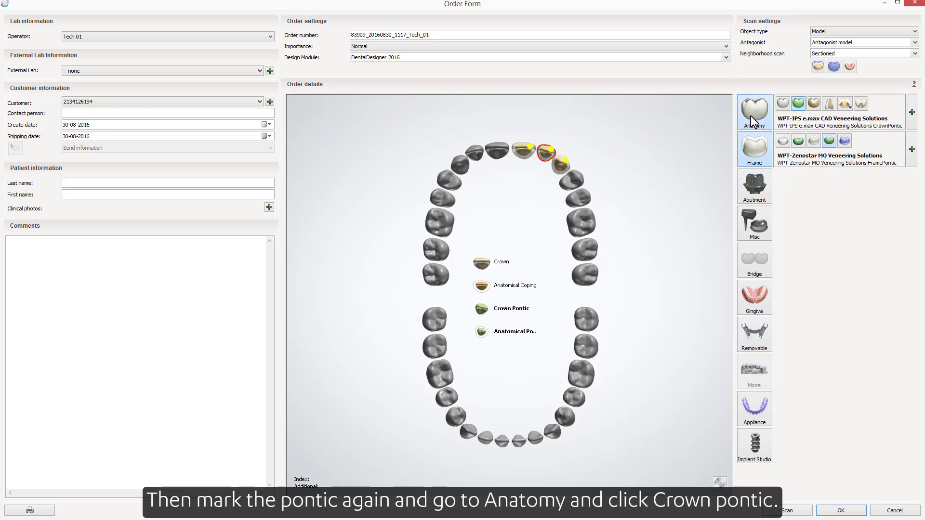
click(905, 112)
click(899, 101)
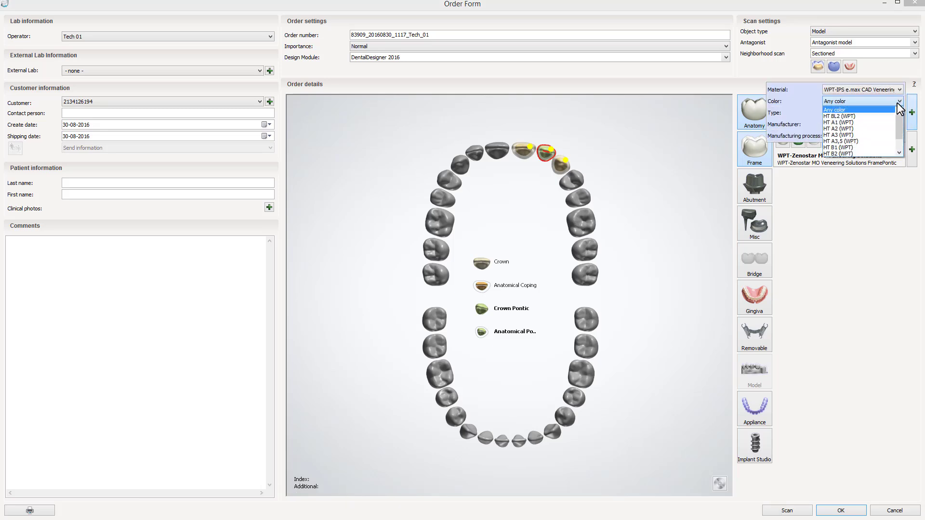
click(879, 124)
click(618, 122)
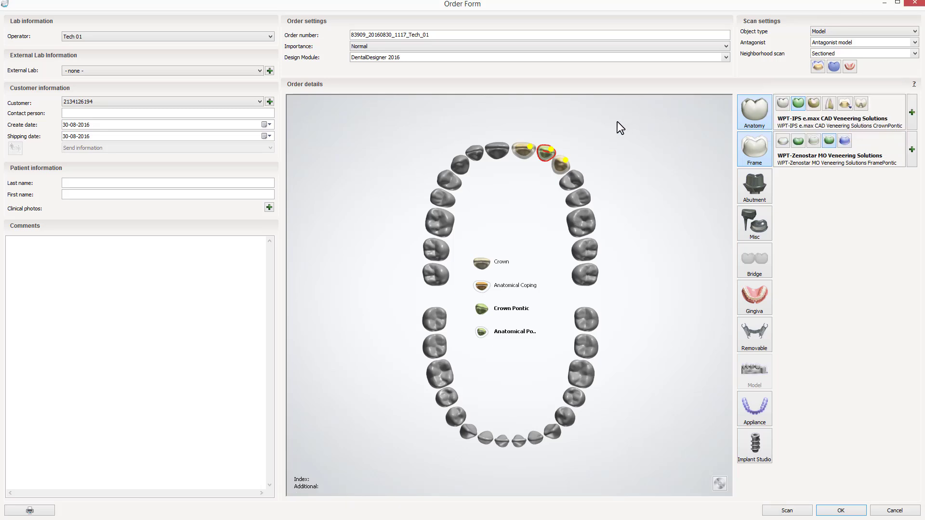
Connect teeth 21, 22 and 23 with a connector bridge of type WPT-IPS e.max CAD Veneering Solutions.
click(558, 160)
ctrl+click(550, 152)
ctrl+click(529, 151)
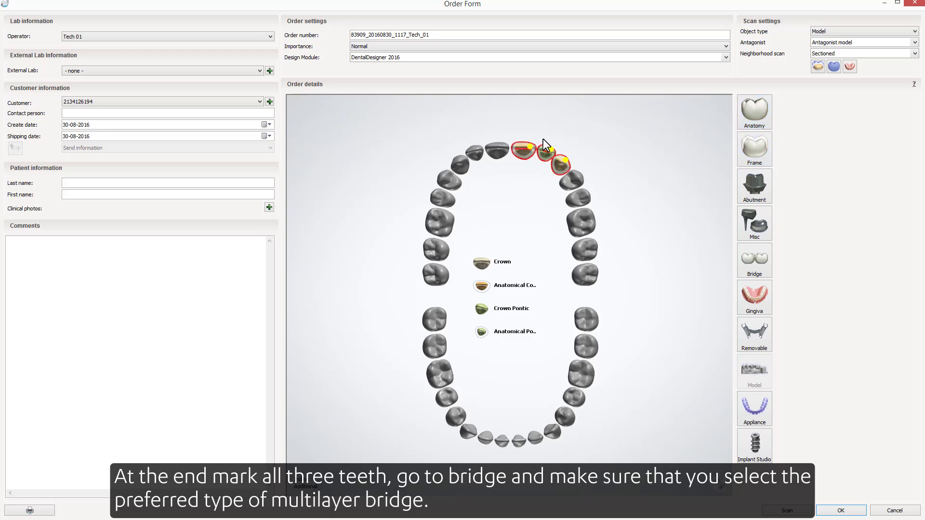
click(742, 252)
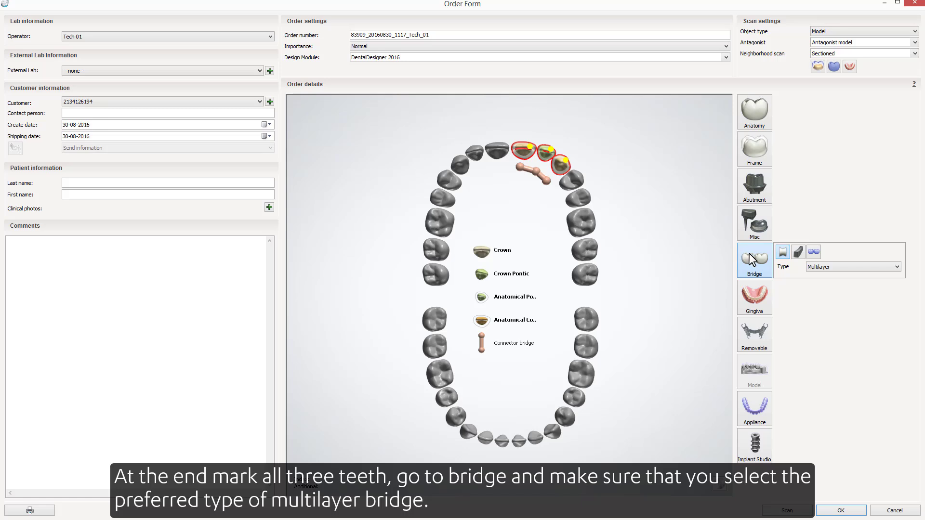
click(896, 267)
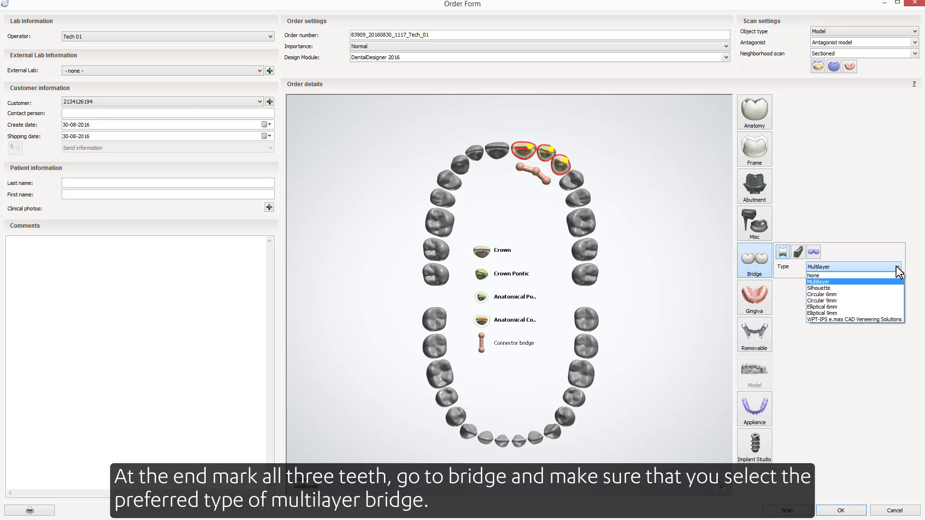
click(892, 320)
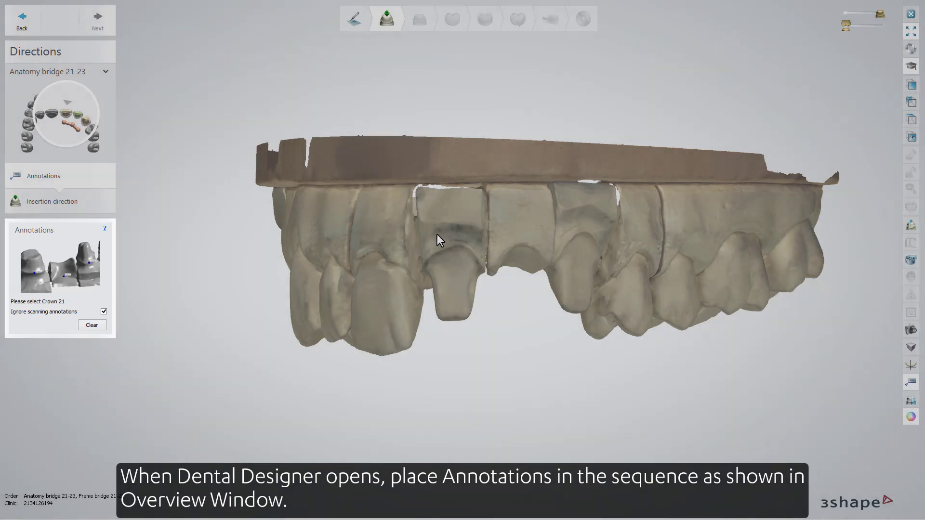
Place the annotations for Crown 21, Pontic 22 and Crown 23 in sequence on the scanned model.
click(453, 244)
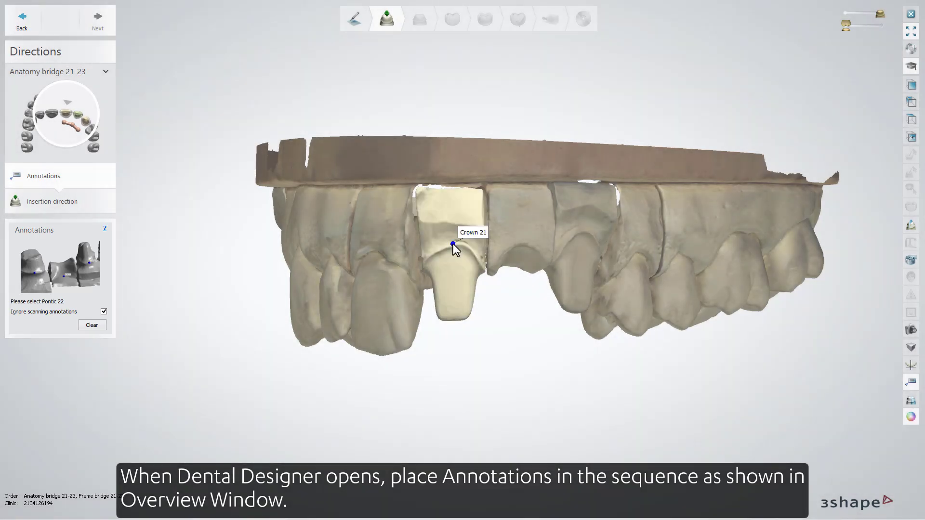
click(521, 245)
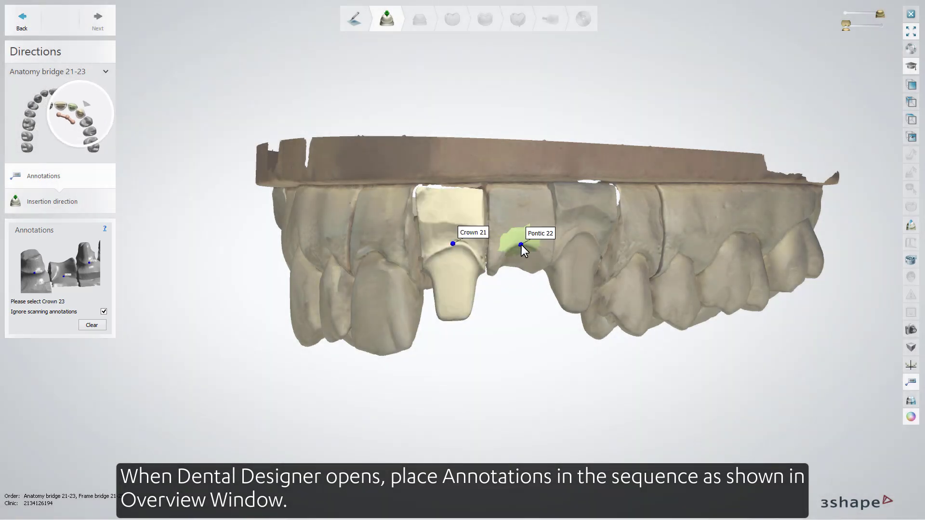
click(582, 231)
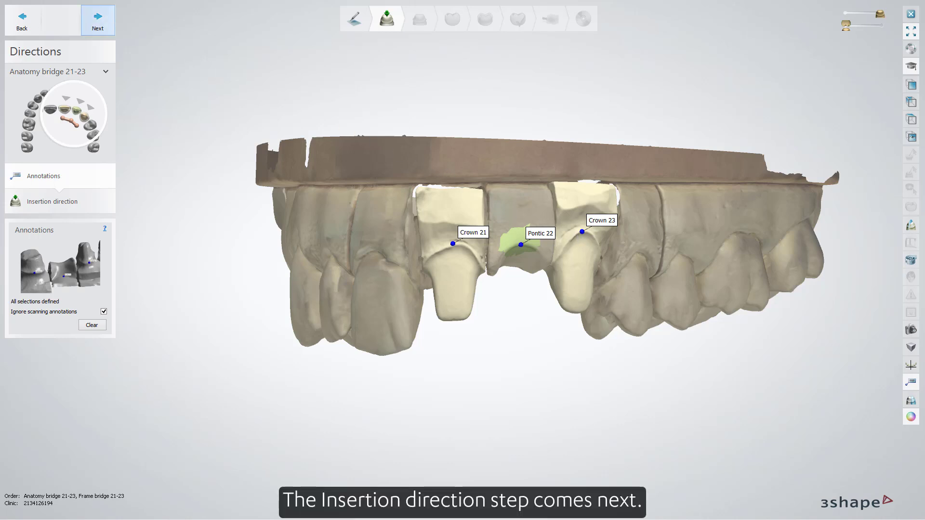
Accept the proposed insertion direction and the coping die interfaces and continue to Anatomy design.
click(98, 22)
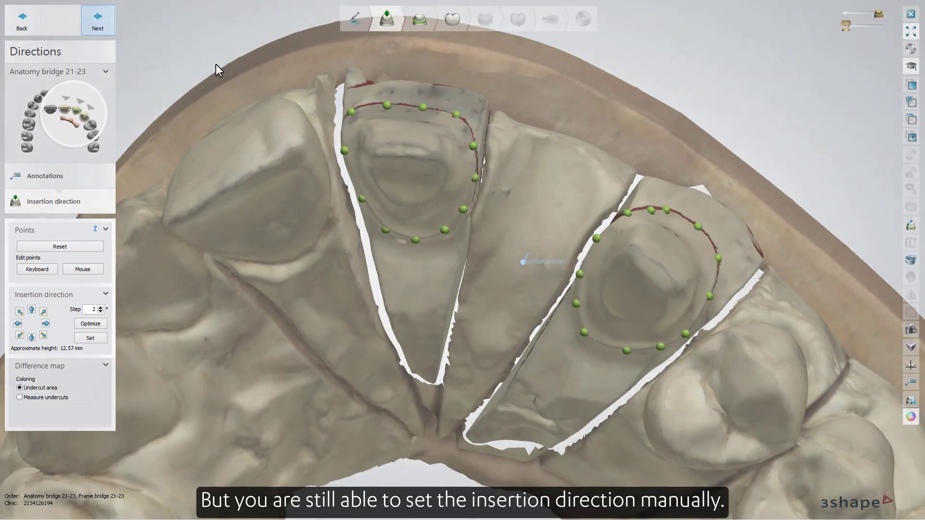
click(102, 29)
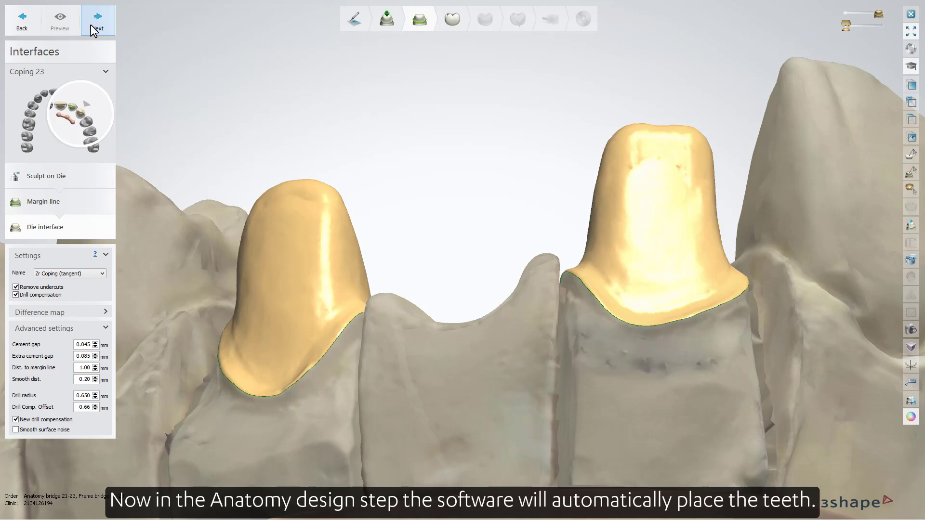
click(96, 24)
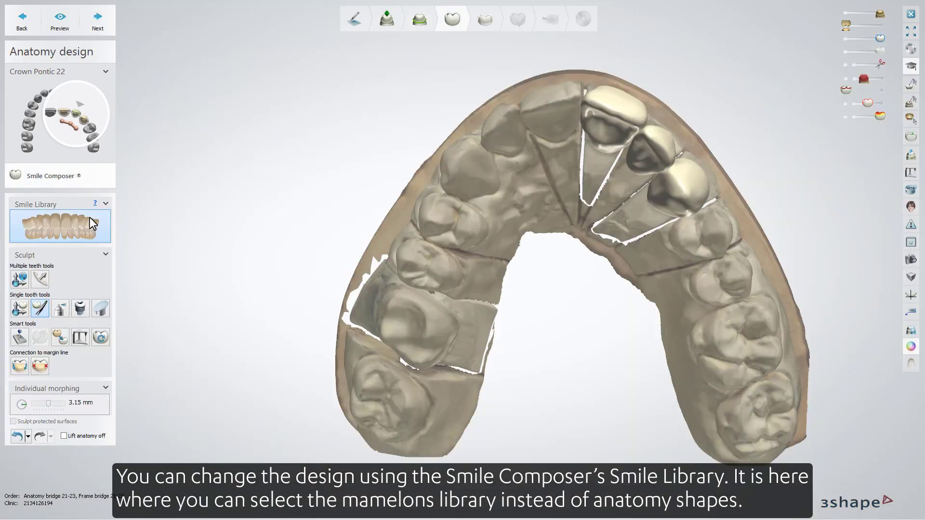
Replace the proposed tooth shapes with the Ivoclar Phonares B62 (WPT) set from the Smile Library.
click(92, 224)
scroll(312, 336, down, 15)
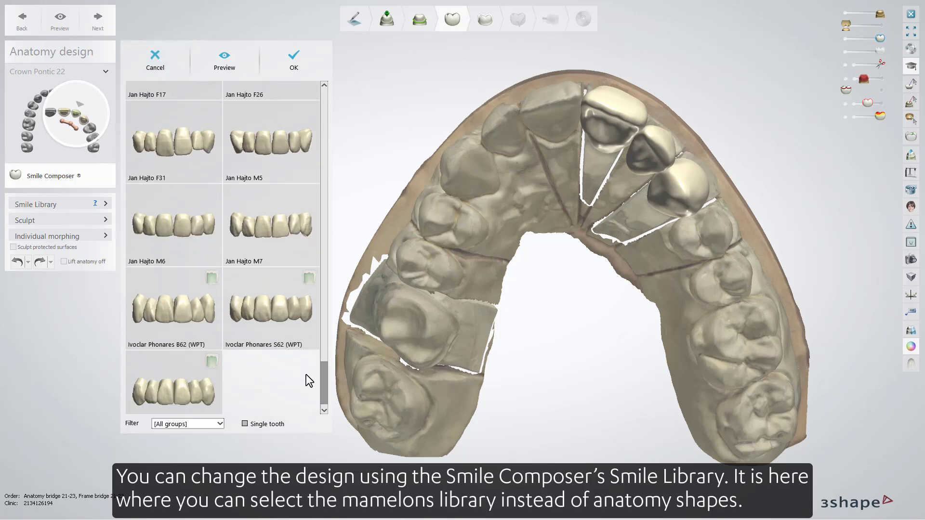
click(185, 318)
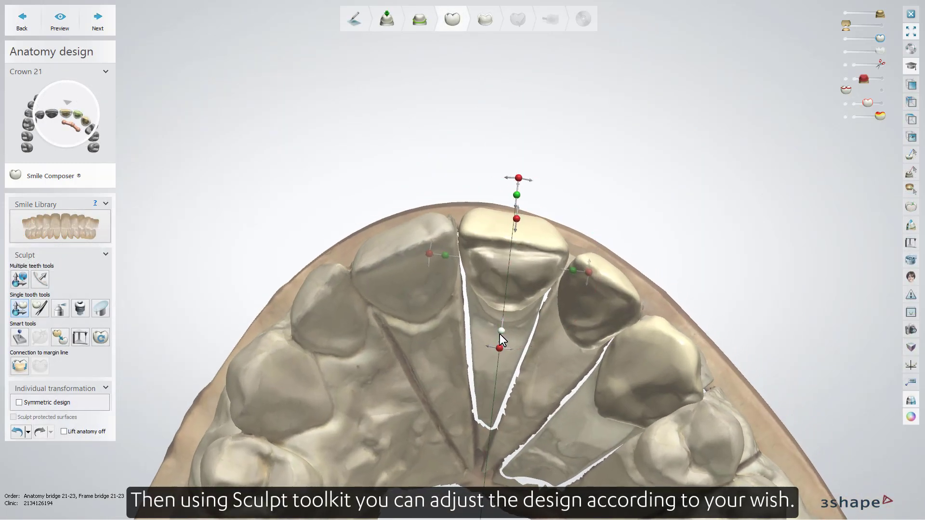
Adjust crown 21 and pontic 22 to the dental arch, smooth crown 23 near its margin with the Wax knife, and continue to the connectors.
drag(502, 336, 501, 343)
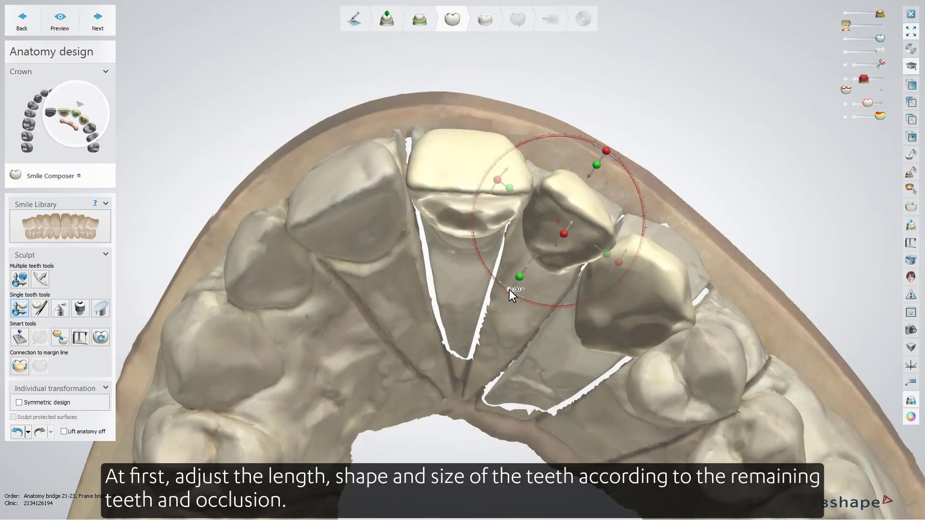
drag(510, 290, 520, 295)
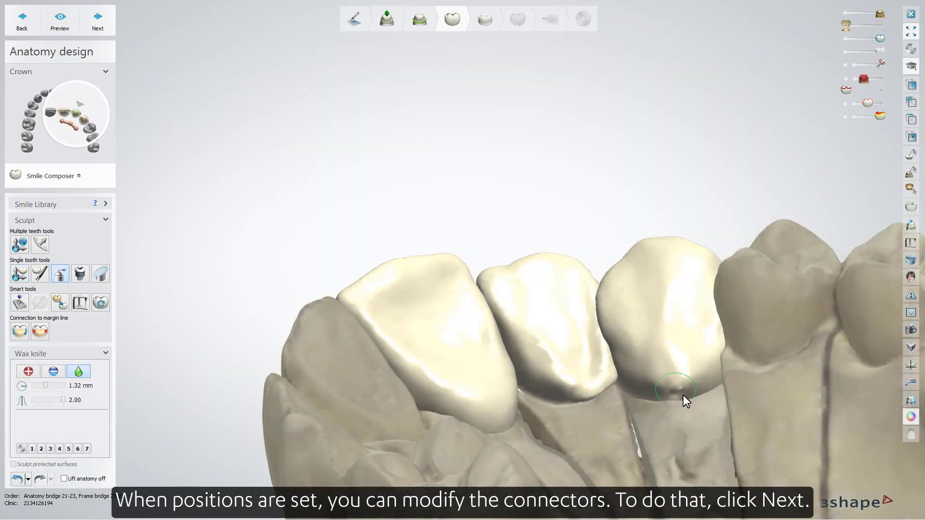
drag(683, 395, 667, 388)
right_drag(687, 382, 599, 391)
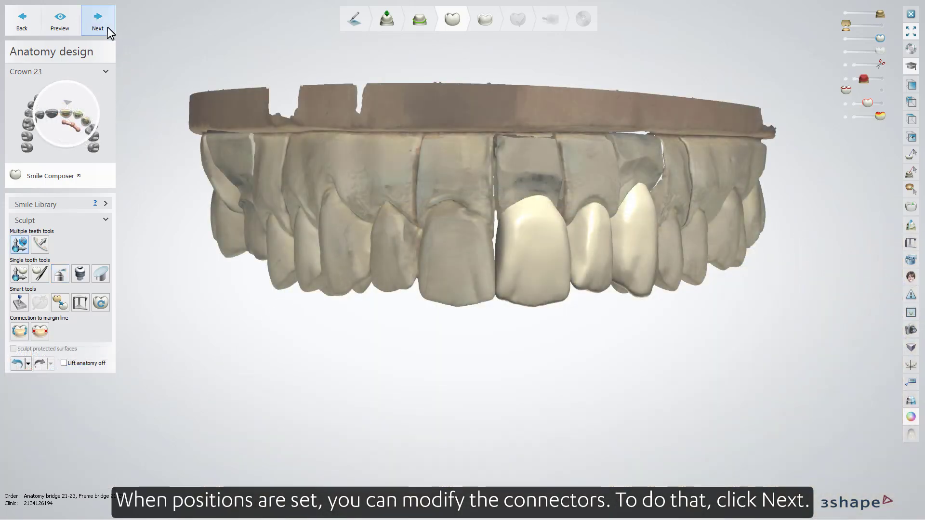
click(98, 22)
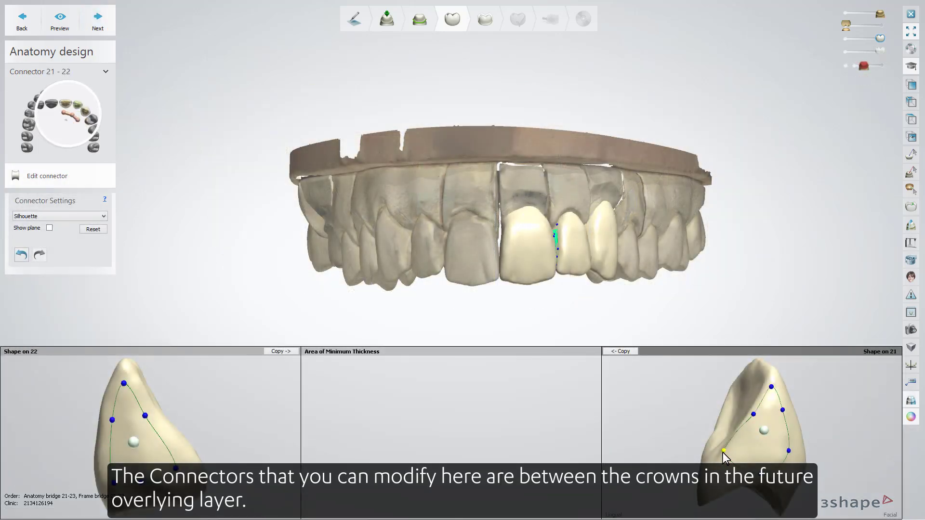
Reduce the outlines of connectors 21-22 and 22-23 by moving their control points, and continue to Frame design.
drag(725, 451, 781, 473)
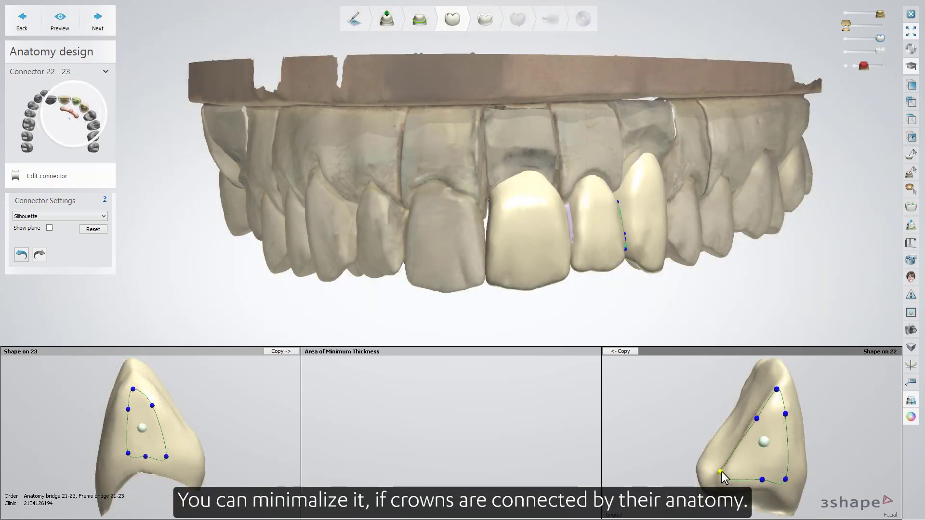
drag(755, 420, 760, 421)
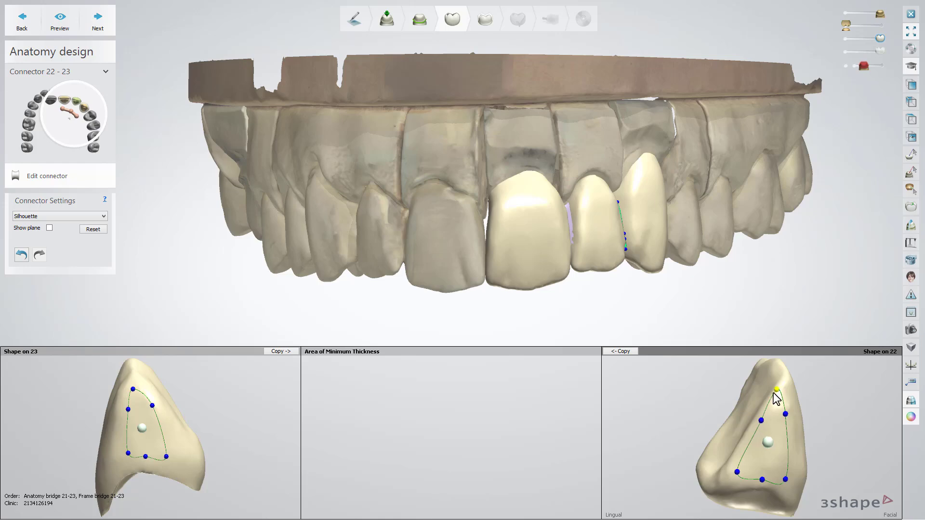
drag(777, 389, 779, 399)
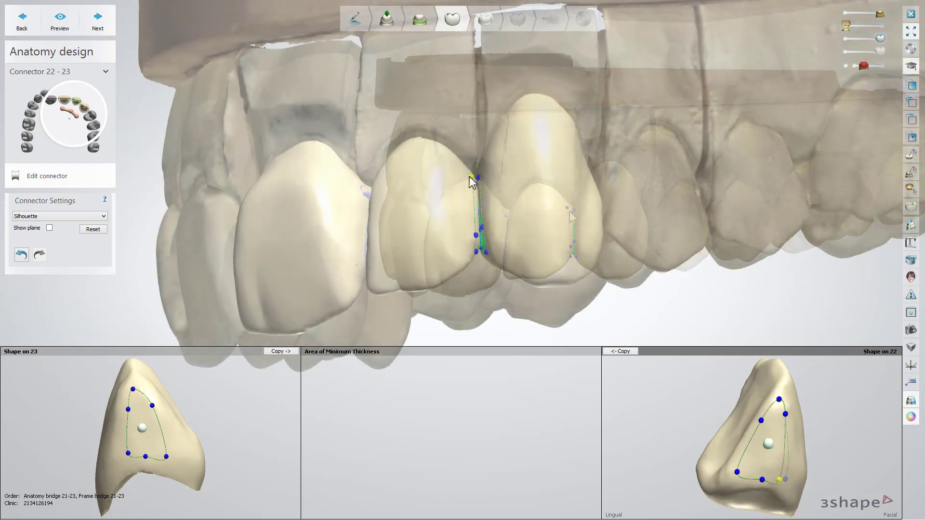
drag(469, 176, 471, 183)
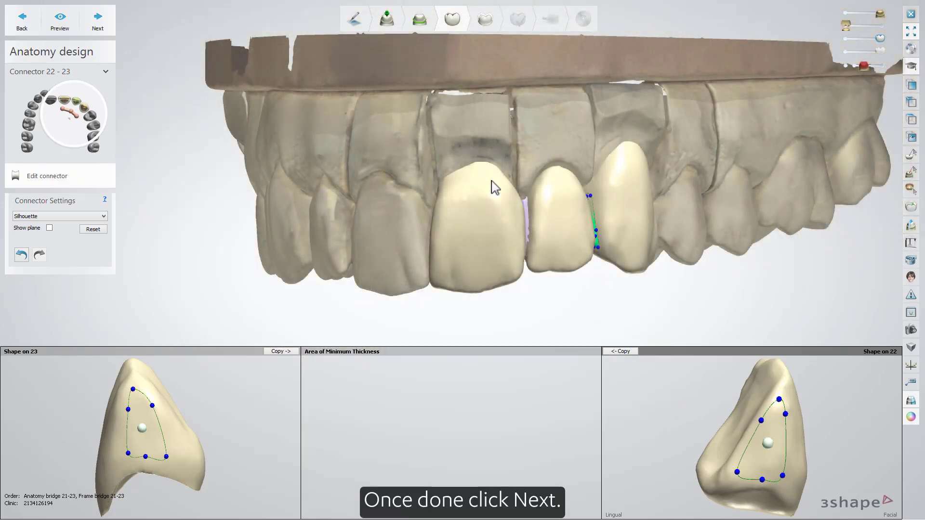
click(107, 32)
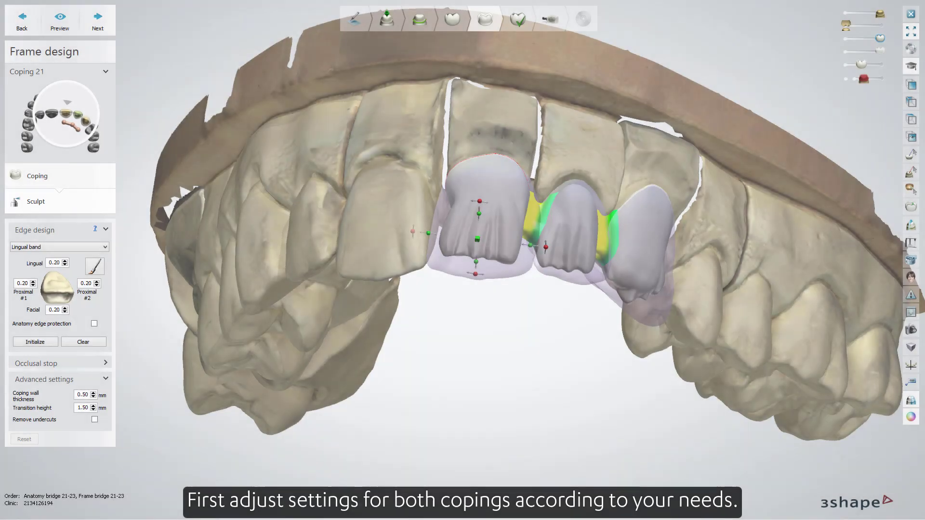
Give coping 21 a 0.60 mm anatomy edge protection, enforced shoulders at 10° maximum angle and undercut removal, and preview the changes.
click(94, 324)
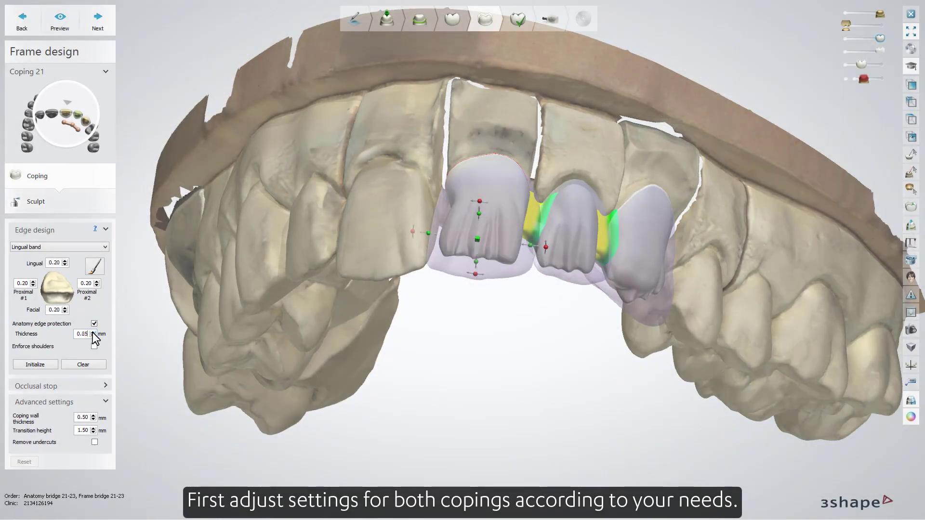
click(93, 336)
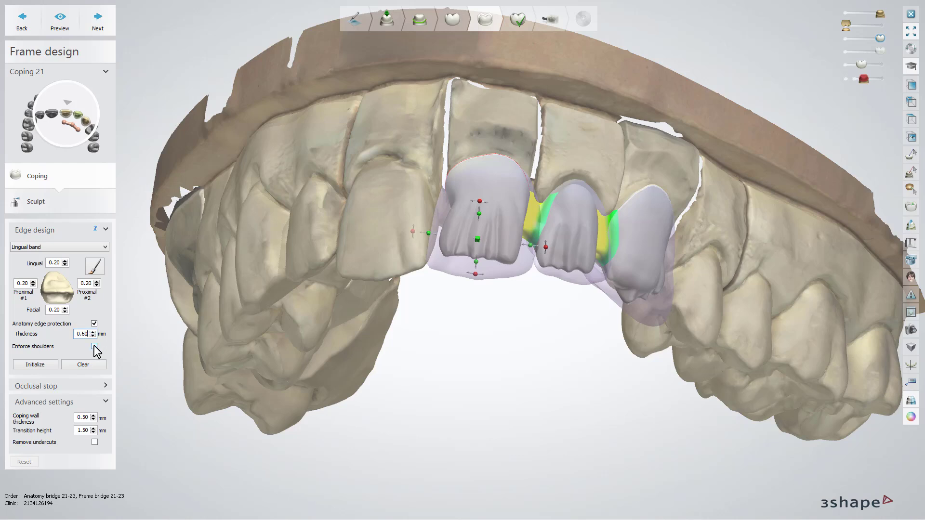
click(94, 346)
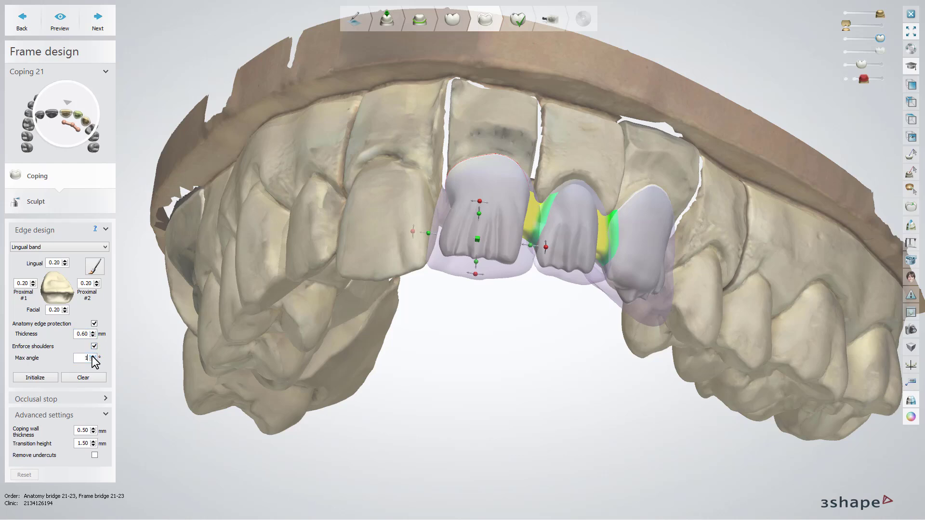
click(93, 356)
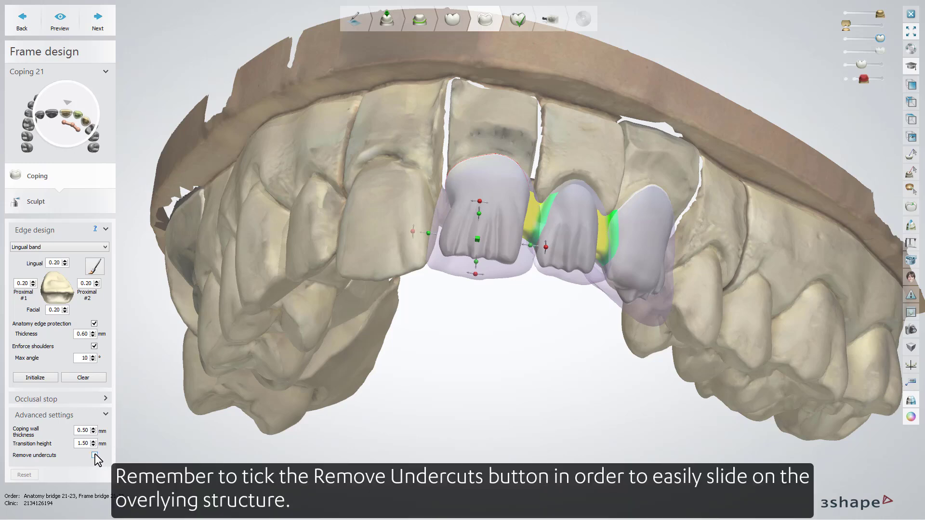
click(95, 455)
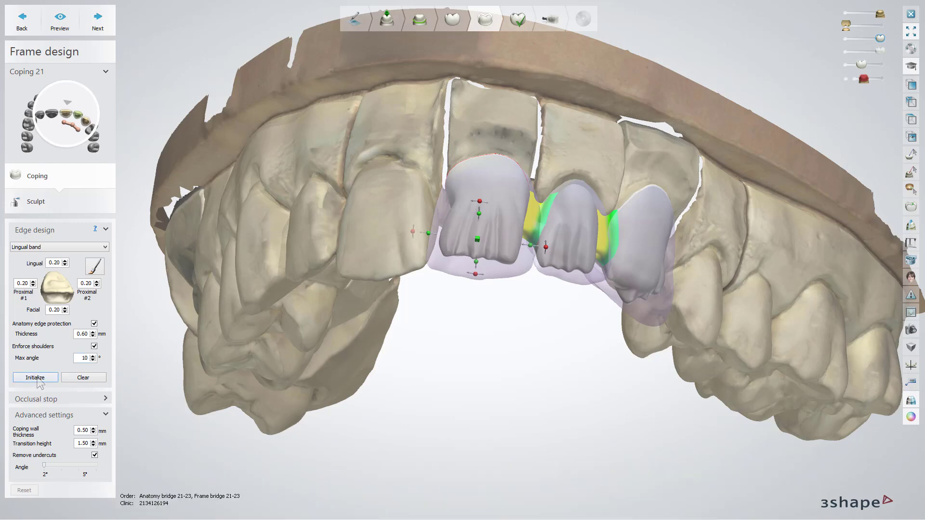
click(58, 20)
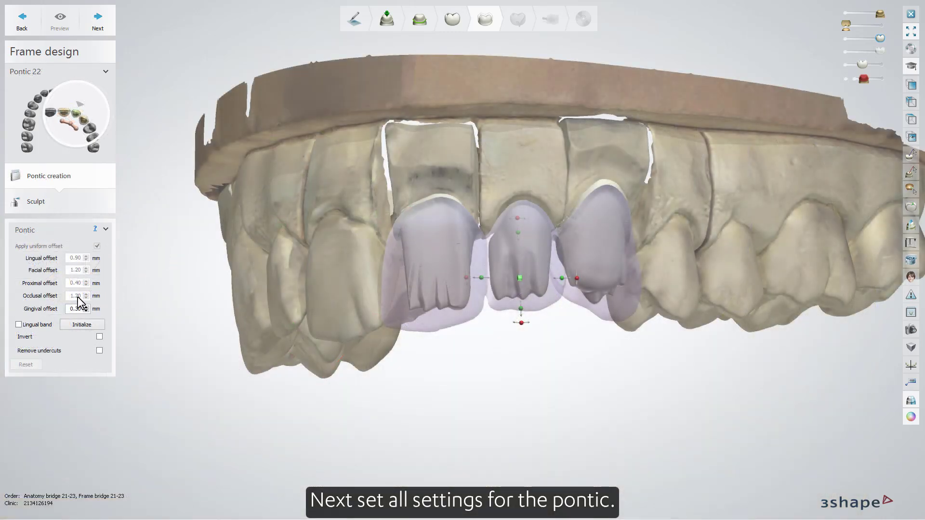
Add a lingual band and undercut removal to pontic 22, and continue from sculpting to the connectors.
click(19, 325)
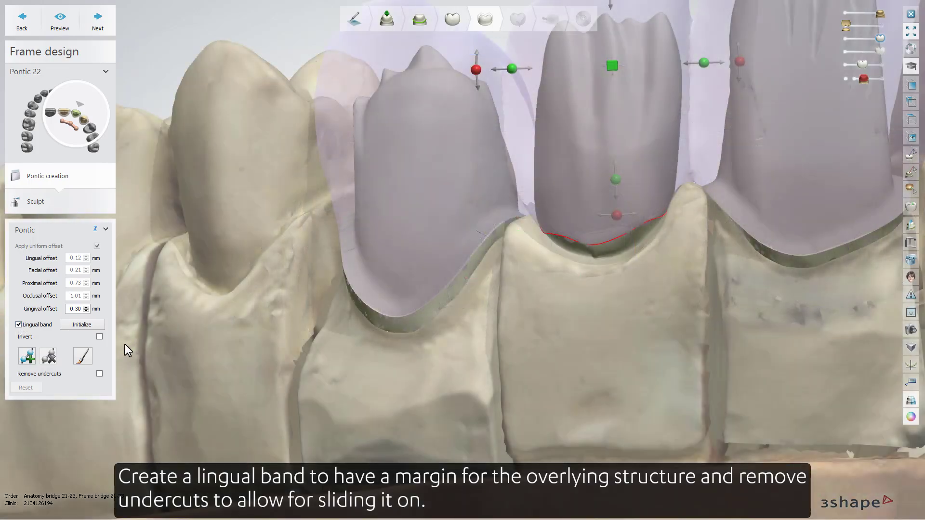
click(99, 372)
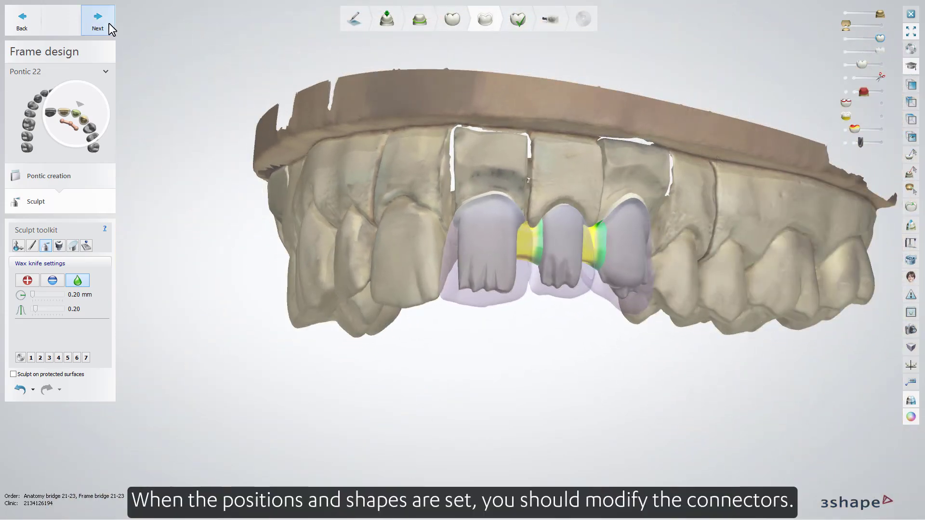
click(109, 23)
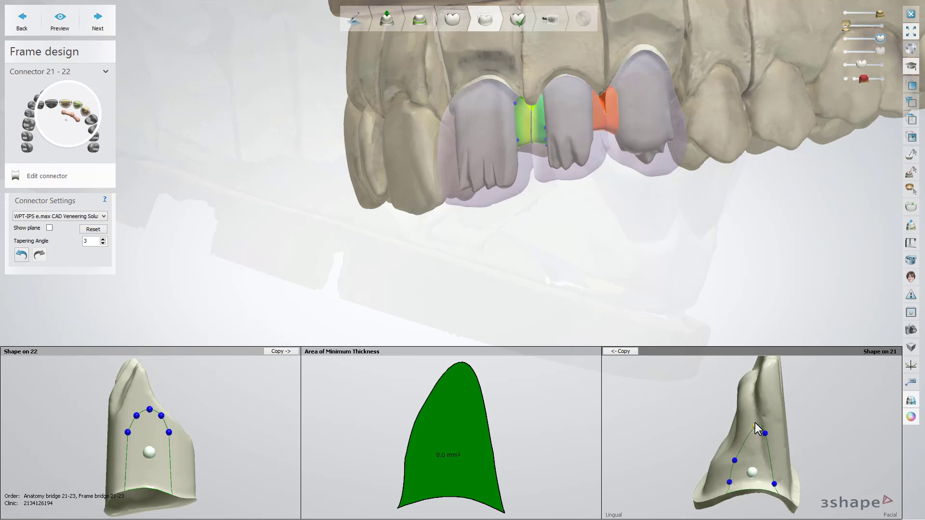
Reshape frame connectors 21-22 and 22-23 by moving the control points of their outlines.
drag(756, 427, 740, 441)
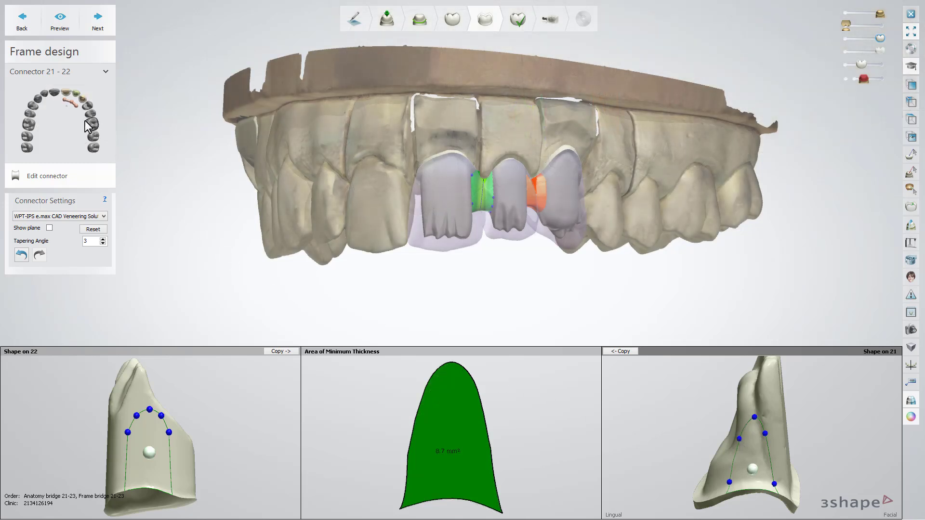
click(74, 104)
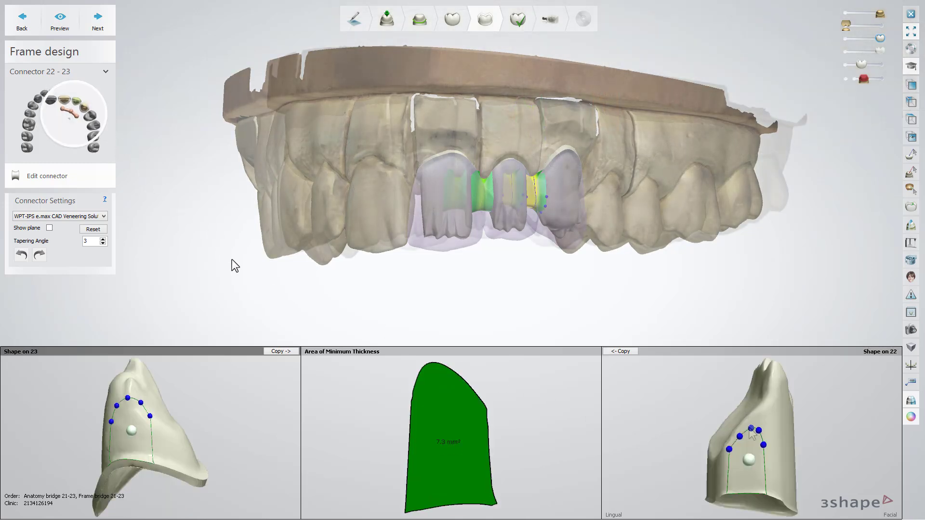
drag(750, 424, 738, 432)
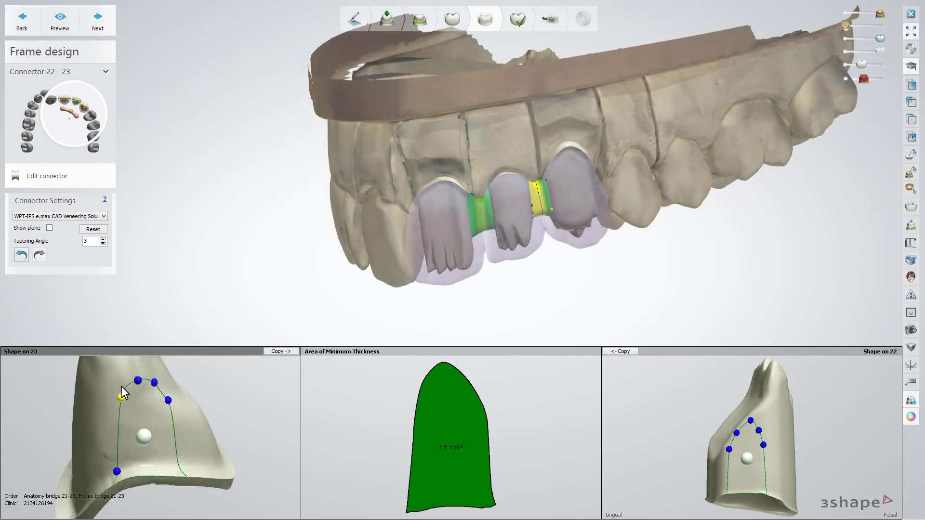
drag(121, 387, 144, 379)
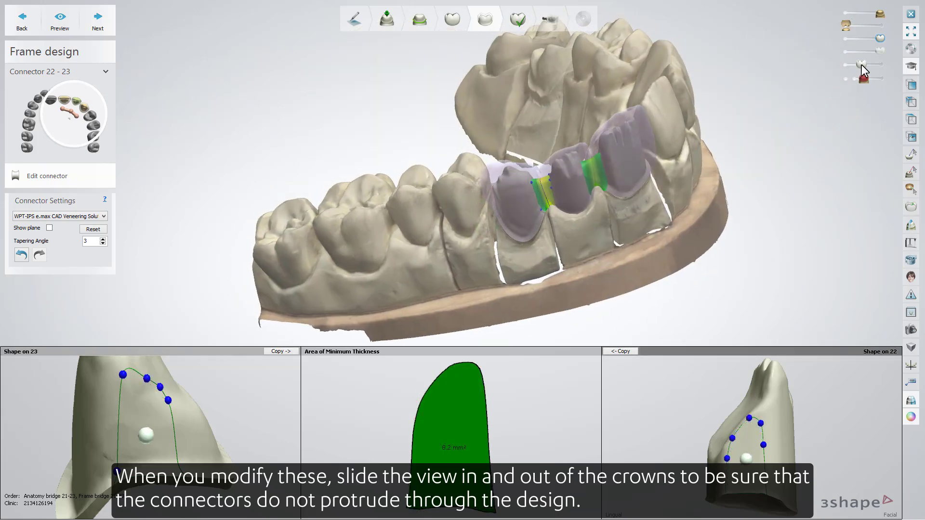
Check the connectors against the crowns by varying the anatomy's transparency, and continue to Finalize.
drag(861, 65, 887, 68)
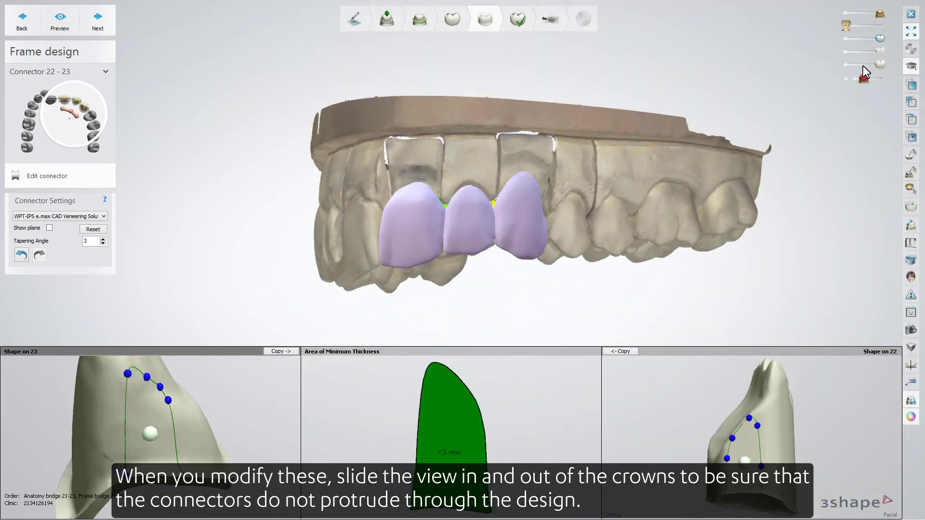
click(862, 65)
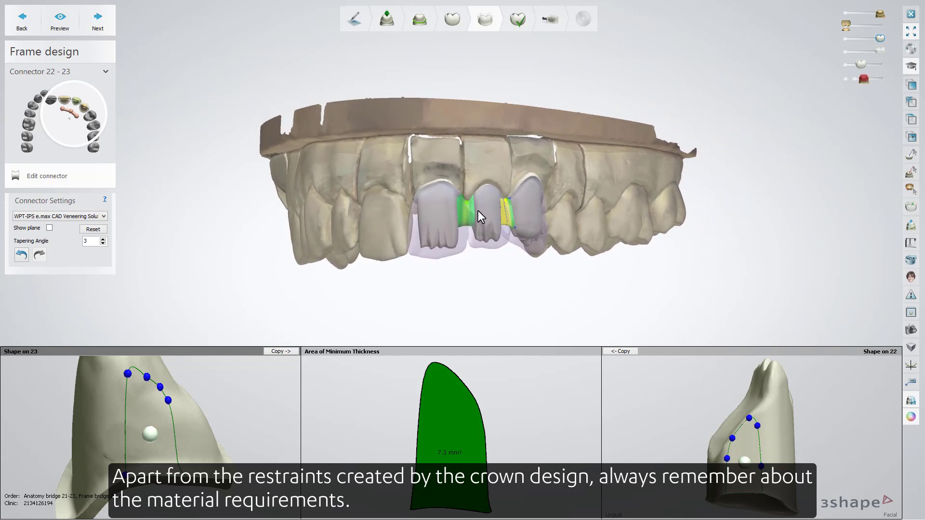
click(105, 29)
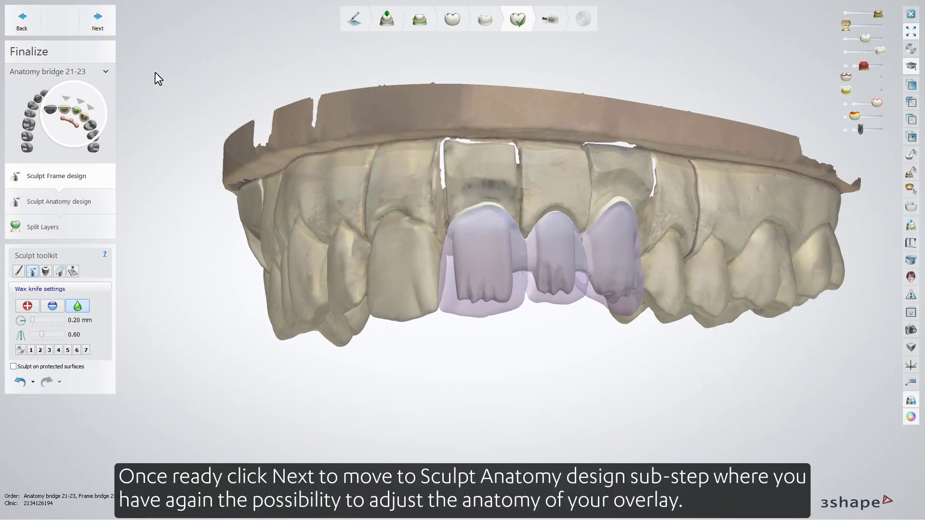
Adjust the non-millable areas display for the anatomy design and smooth the marked areas between crown 21 and pontic 22 with the Wax knife.
click(109, 24)
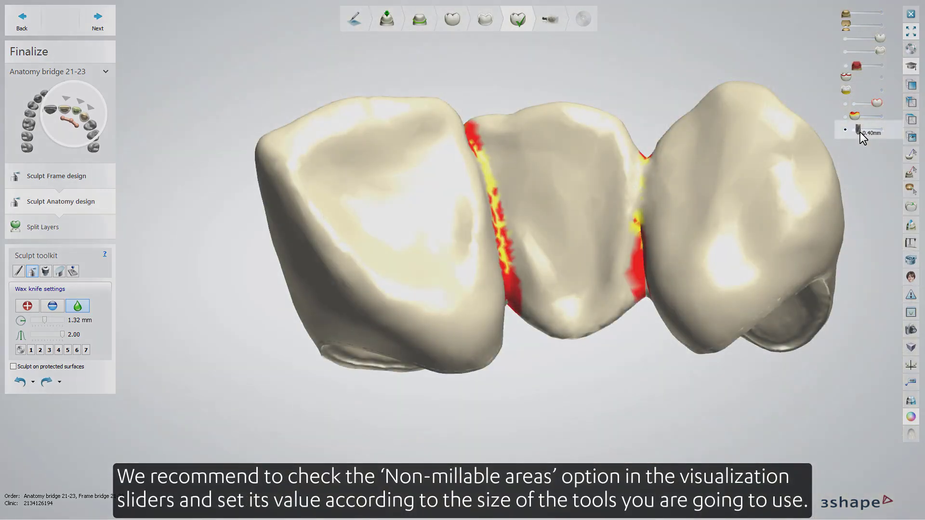
drag(863, 138, 866, 136)
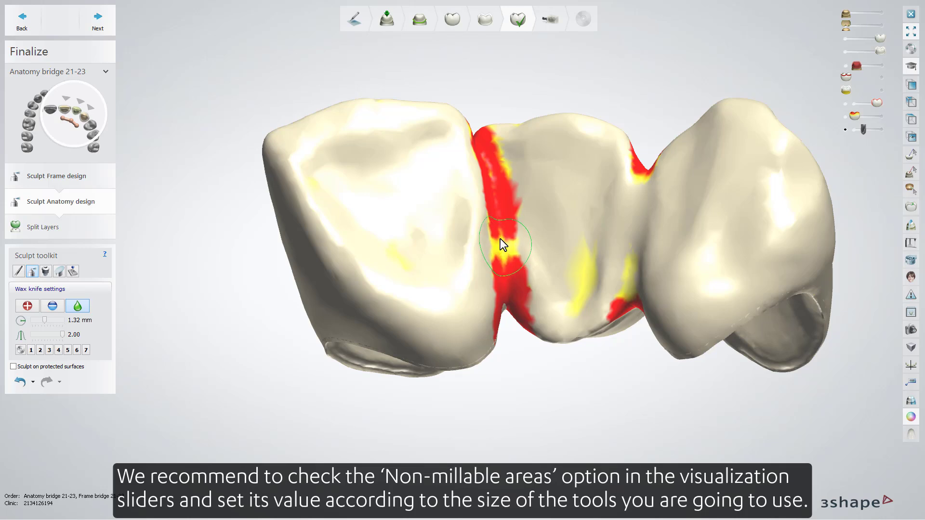
drag(501, 240, 492, 176)
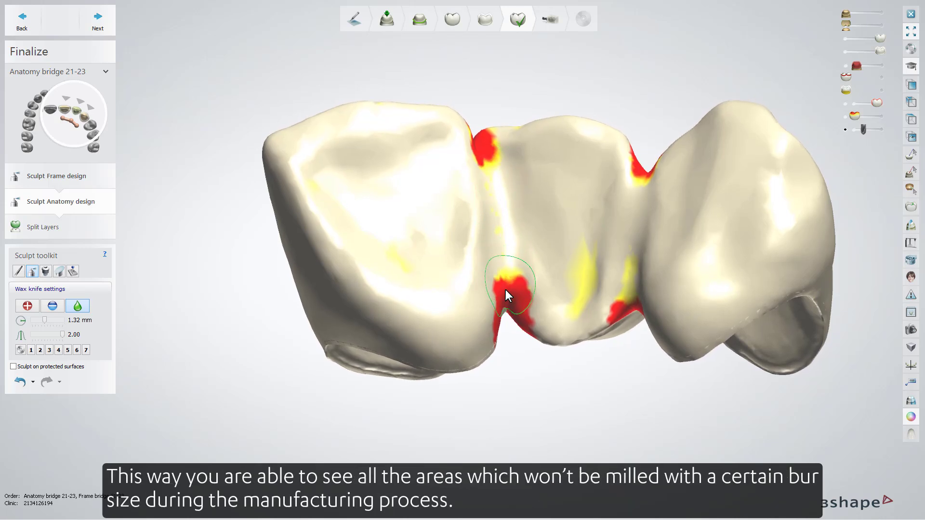
right_drag(505, 297, 647, 295)
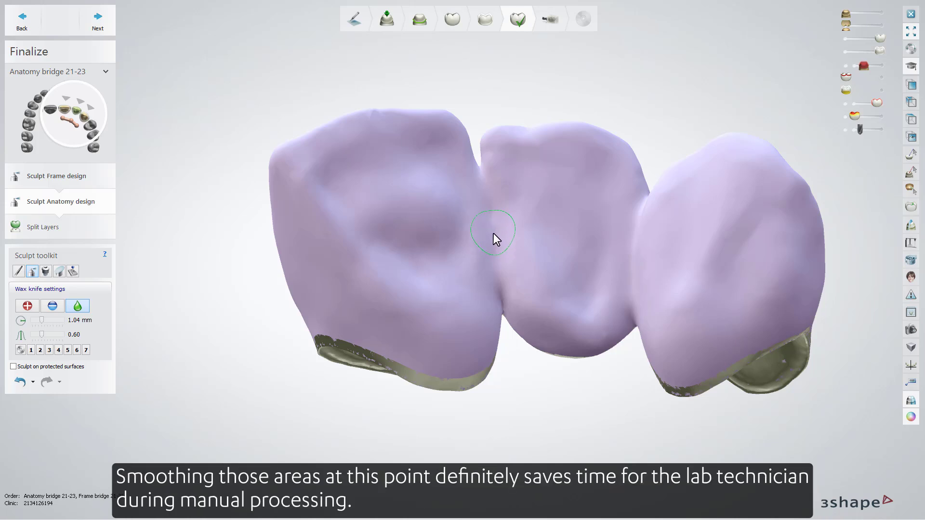
scroll(496, 236, up, 5)
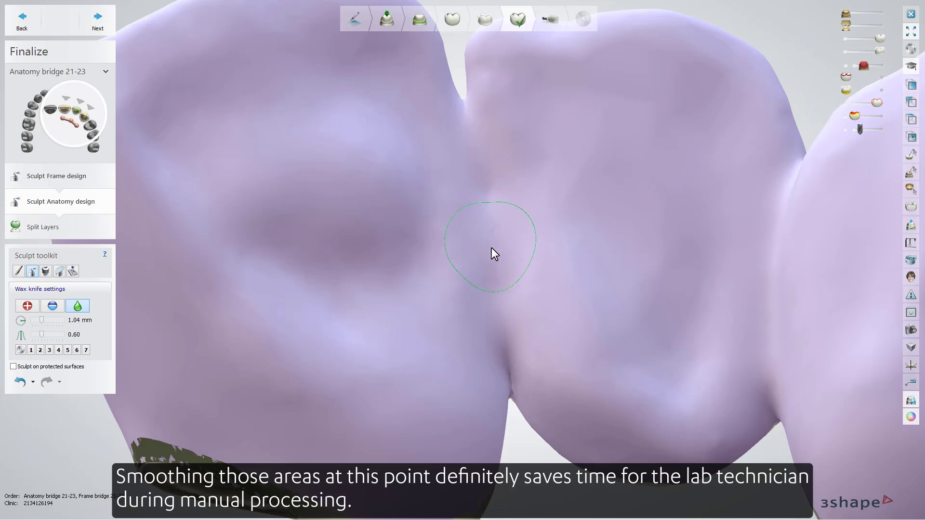
scroll(501, 249, down, 10)
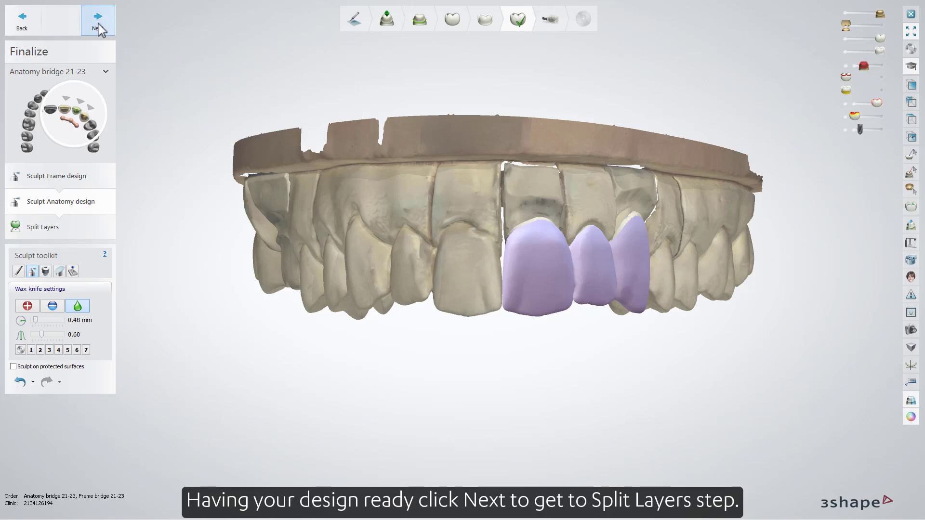
Continue to Split Layers and draw a 2D cross-section line through the upper end crown.
click(98, 21)
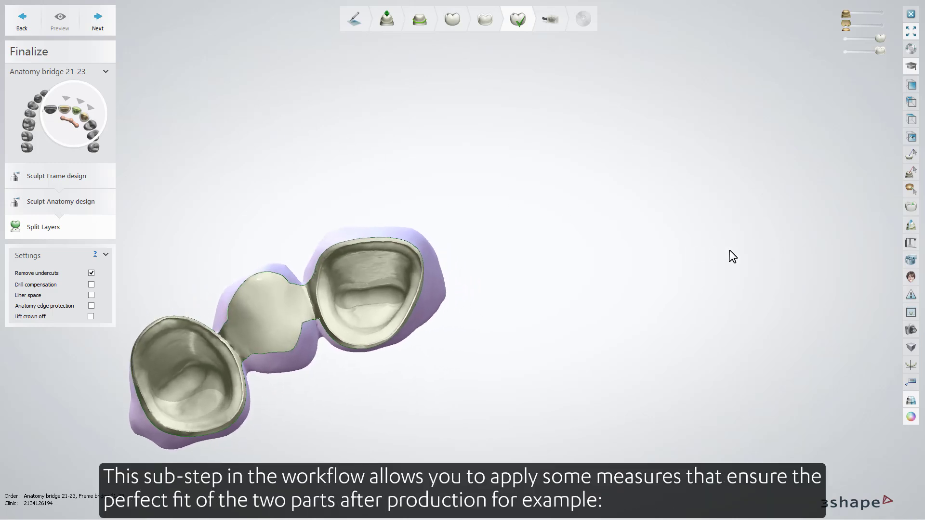
click(910, 226)
click(375, 175)
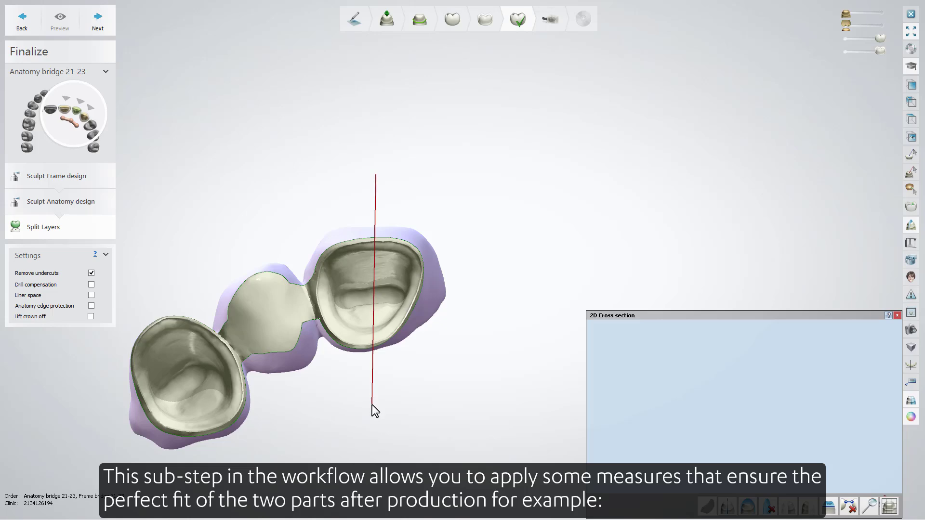
click(372, 404)
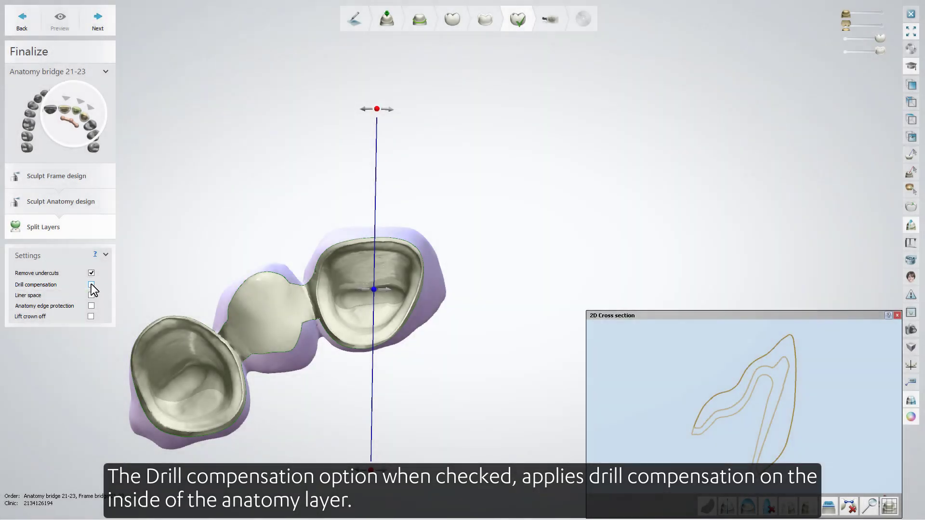
Enable drill compensation, liner space with extra liner space, and anatomy edge protection for the split layers, previewing the drill compensation.
click(91, 284)
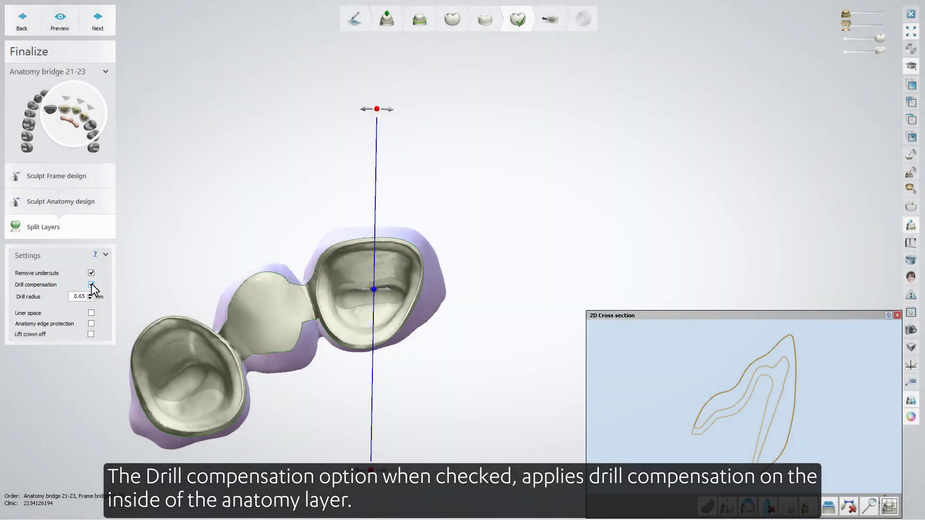
click(66, 26)
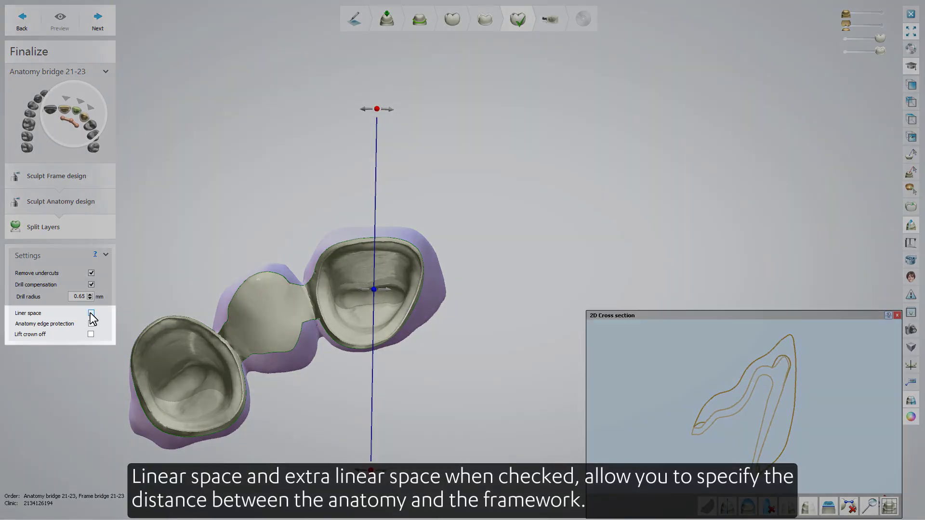
click(91, 314)
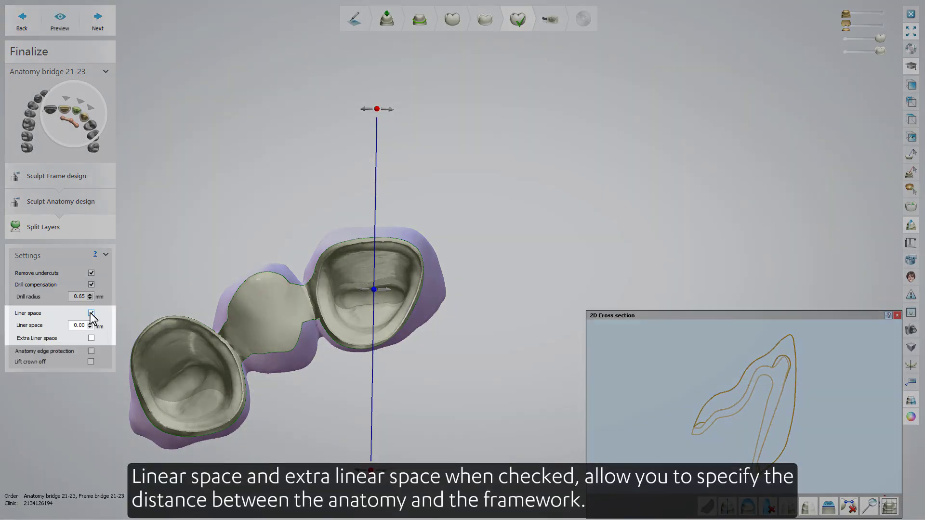
click(91, 339)
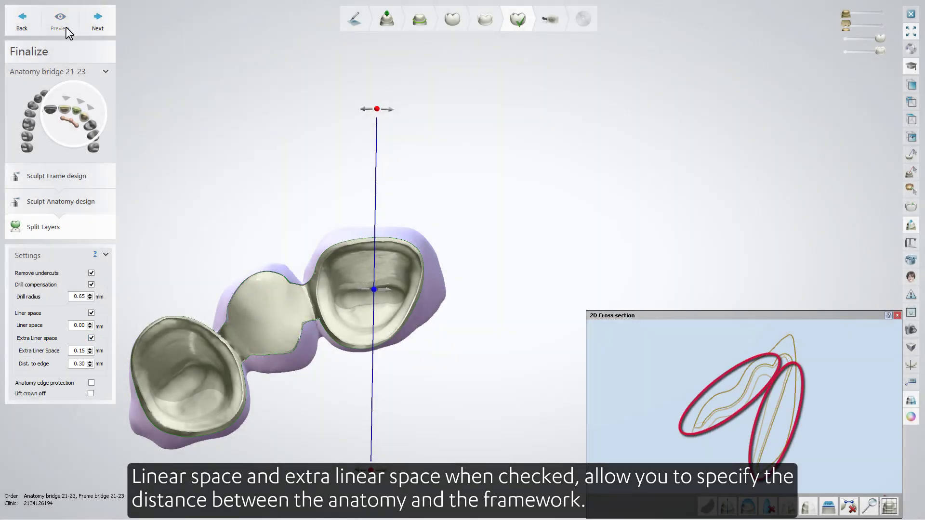
click(91, 383)
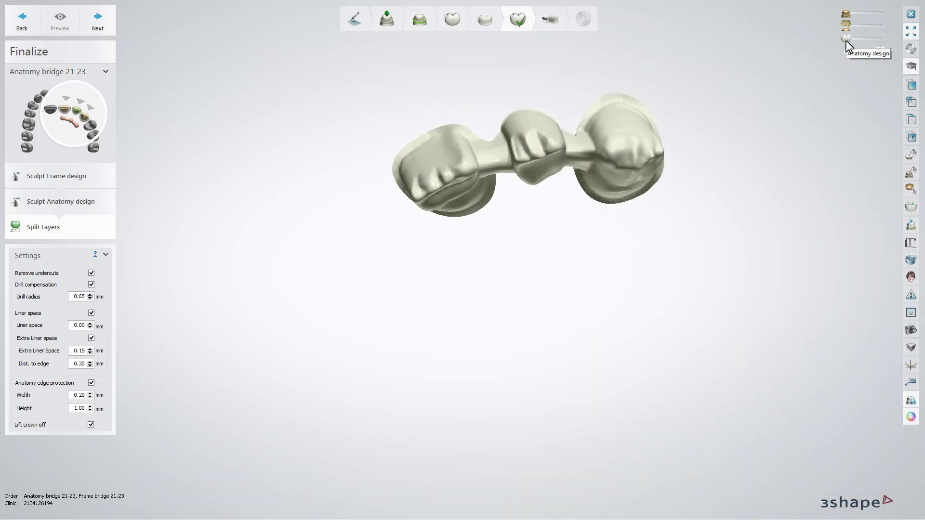
Bring the anatomy design back to full visibility and continue to Premanufacturing.
drag(846, 39, 883, 37)
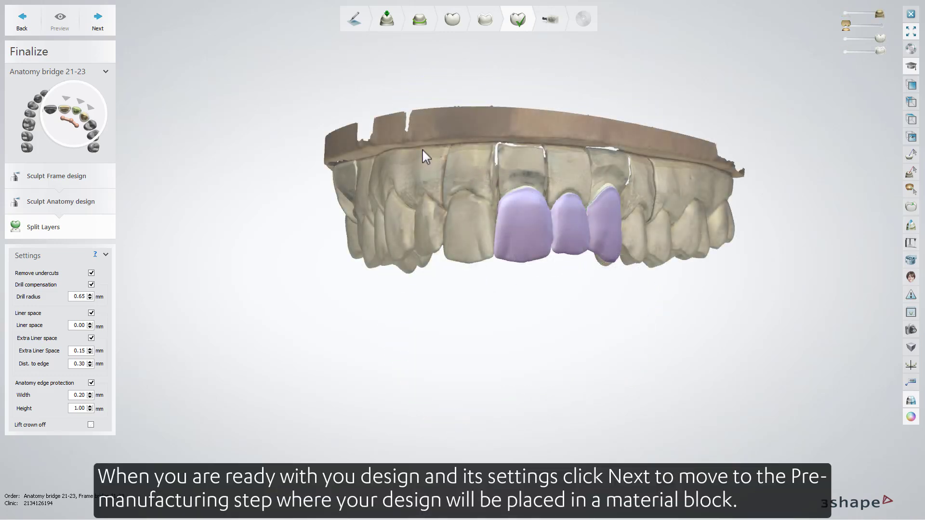
click(97, 24)
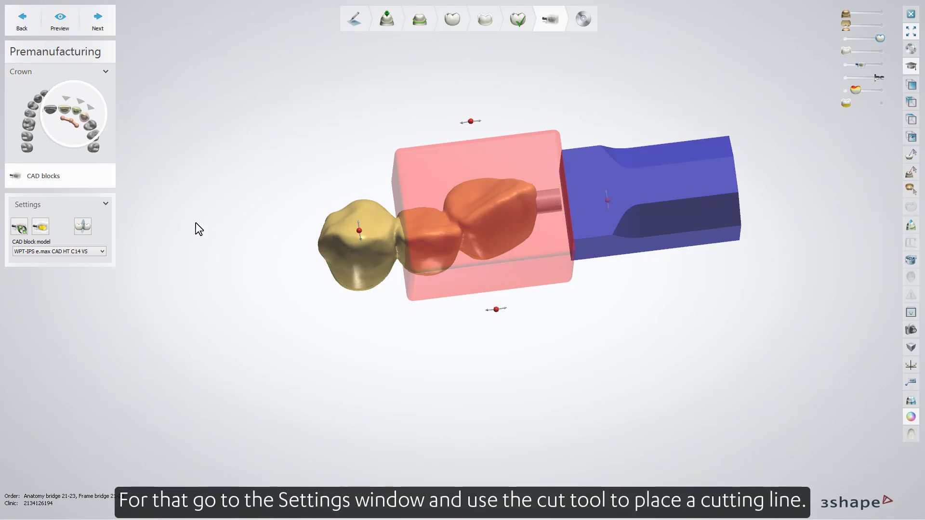
Place a cutting line between the middle tooth and the end crown farthest from the sprue, adjusting the cut plane to follow the gap.
click(82, 226)
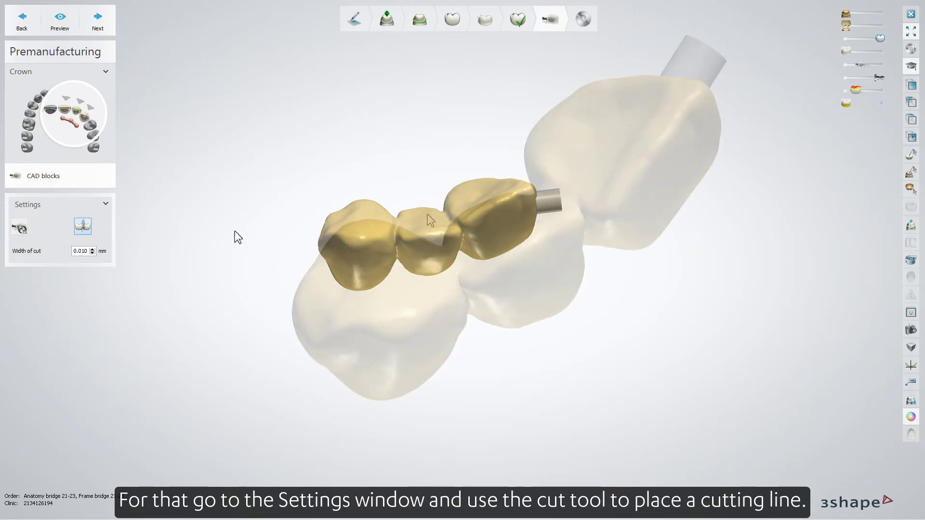
mouse_move(425, 212)
mouse_down()
mouse_move(466, 295)
mouse_move(476, 349)
mouse_up()
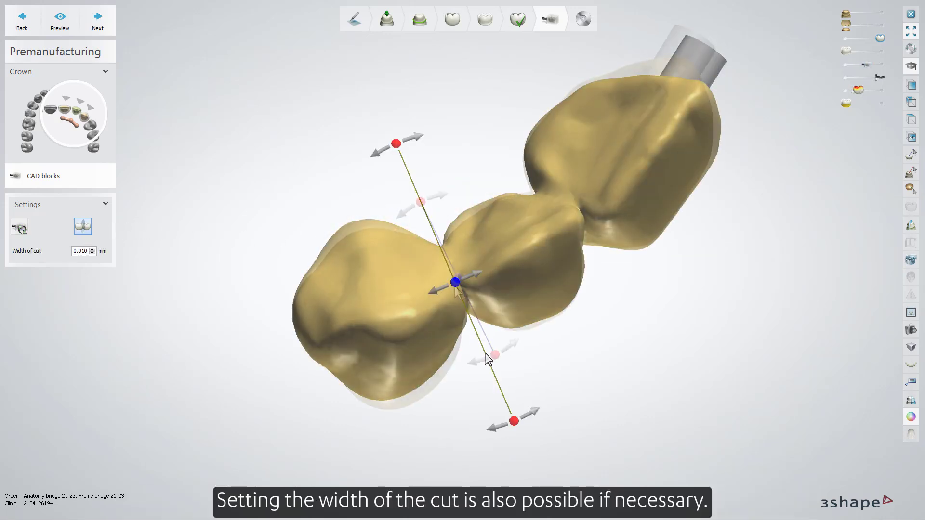
right_drag(475, 297, 526, 296)
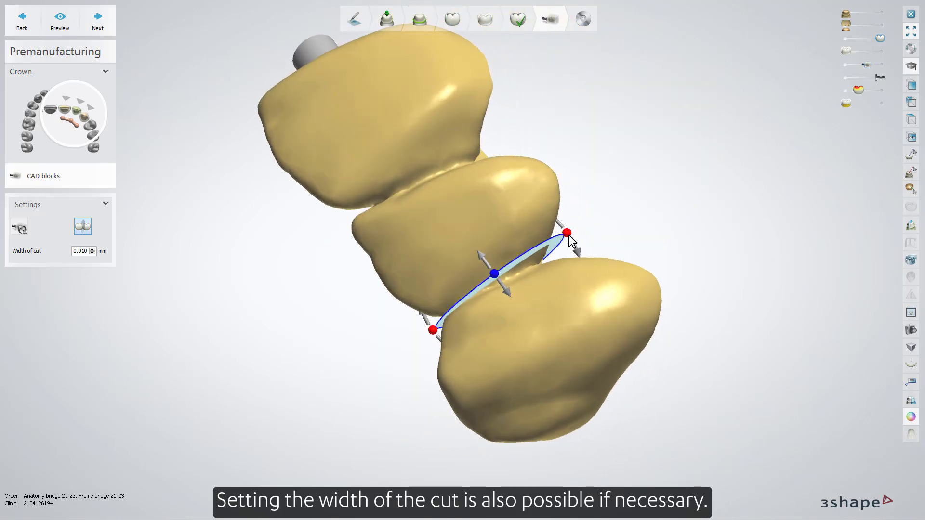
drag(569, 235, 563, 246)
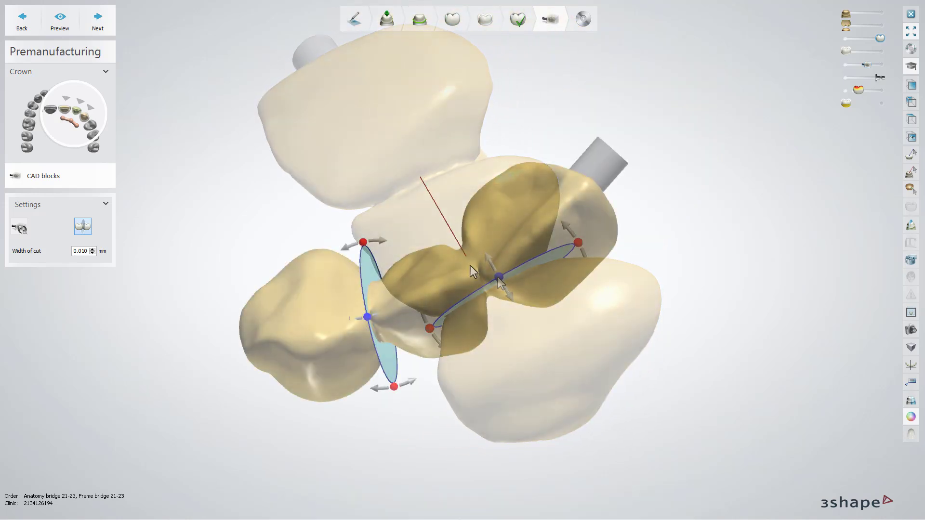
Place a second cutting line between the middle tooth and the crown with the sprue, then finish cutting to split the anatomy into separate blocks.
drag(470, 265, 502, 315)
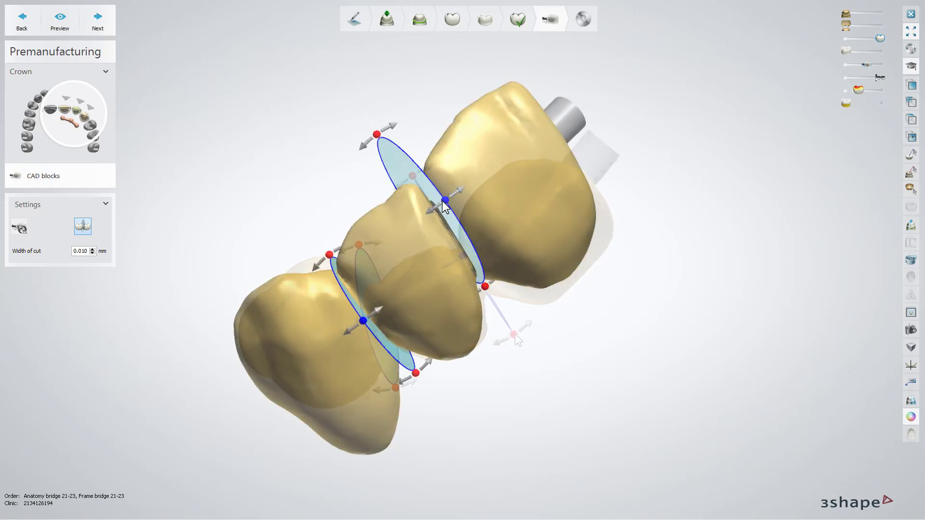
right_drag(440, 201, 488, 226)
right_drag(488, 225, 497, 238)
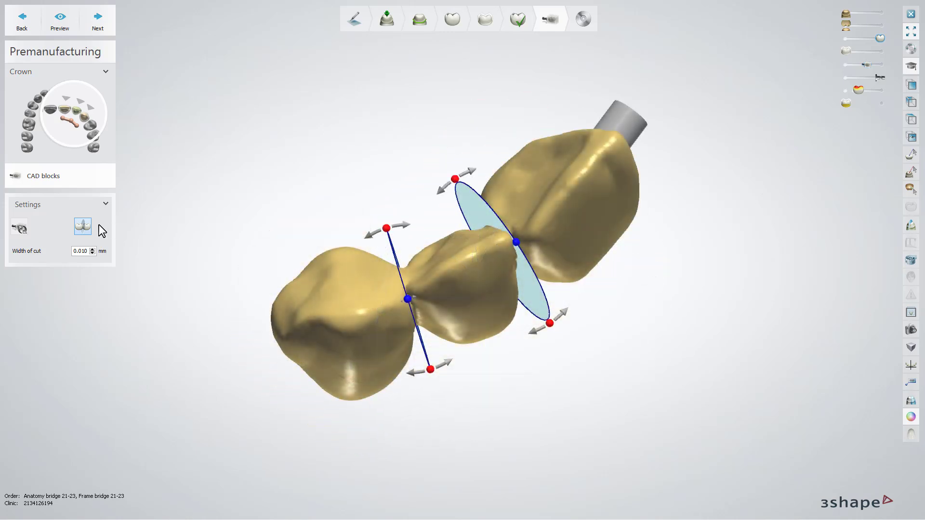
click(88, 227)
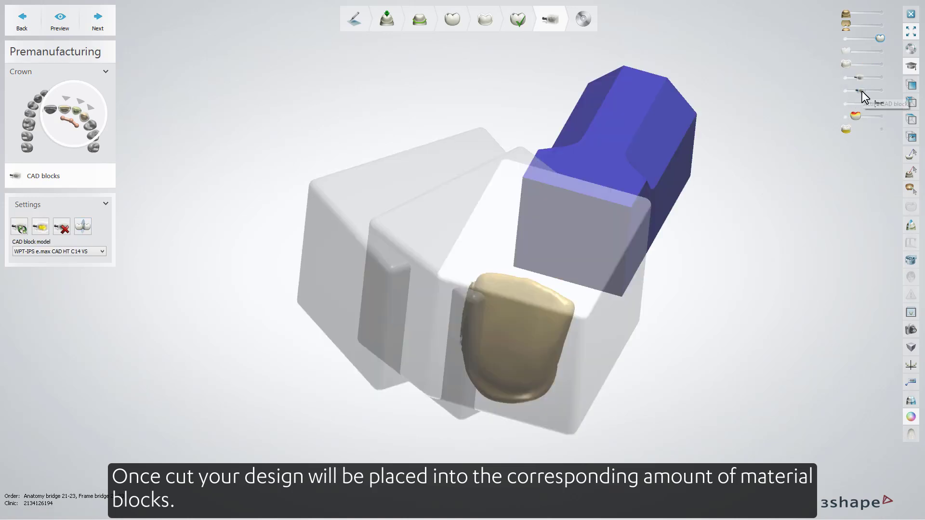
Adjust the position of the design and its sprue inside the material block and continue to Save.
drag(863, 91, 888, 95)
drag(881, 95, 864, 95)
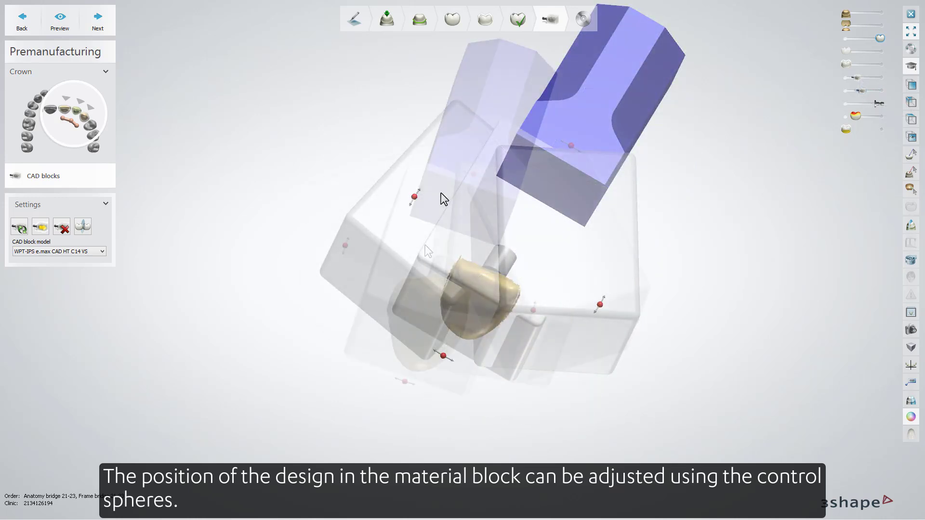
drag(472, 172, 476, 172)
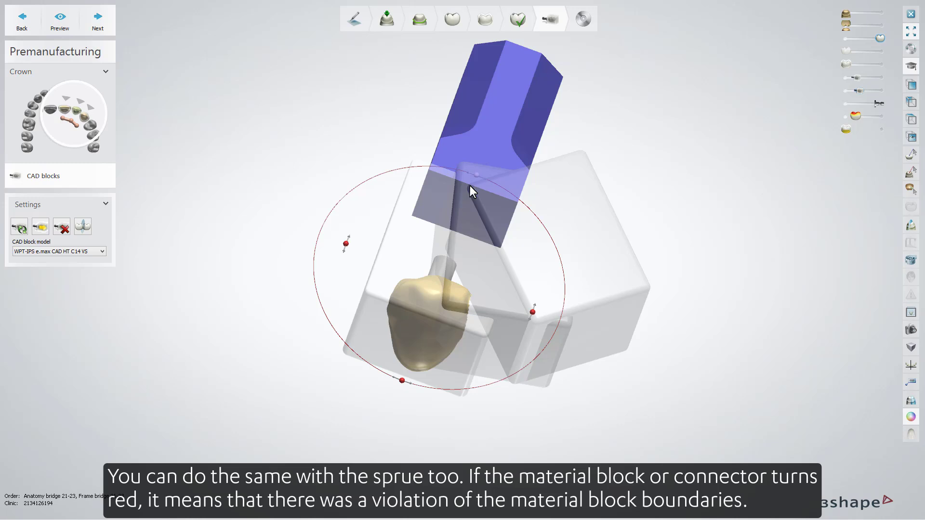
drag(440, 266, 441, 271)
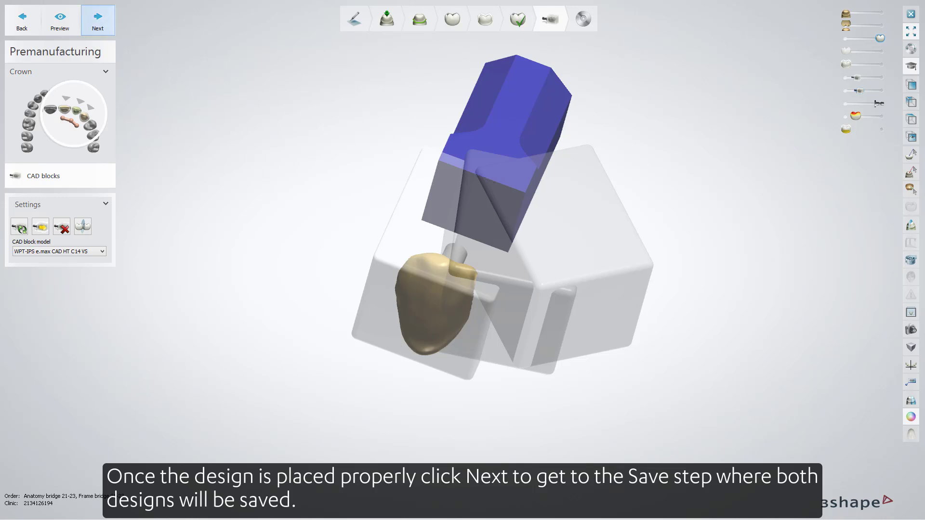
click(111, 29)
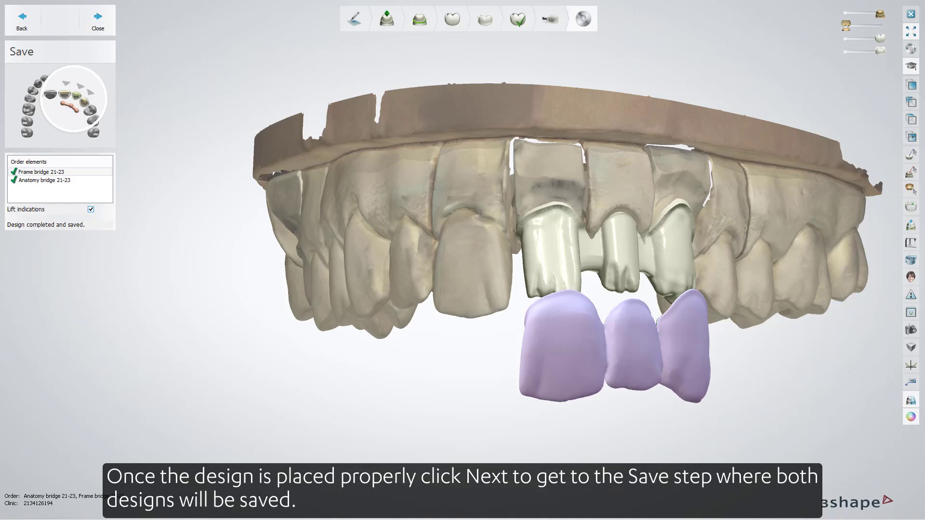